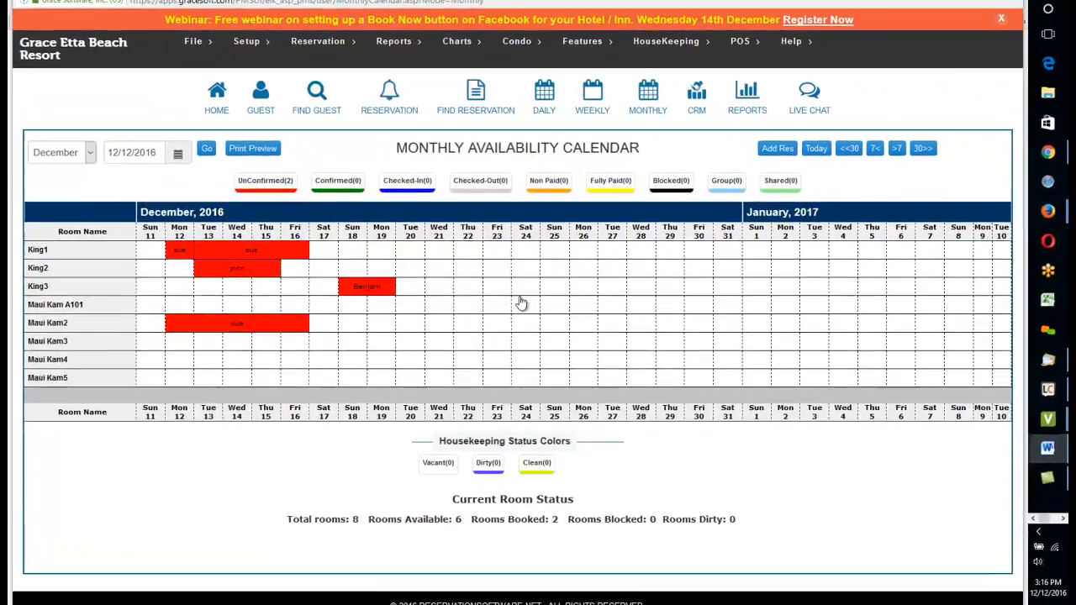
- Start a new reservation for room King3 arriving on 12/24/2016
mouse_move(527, 293)
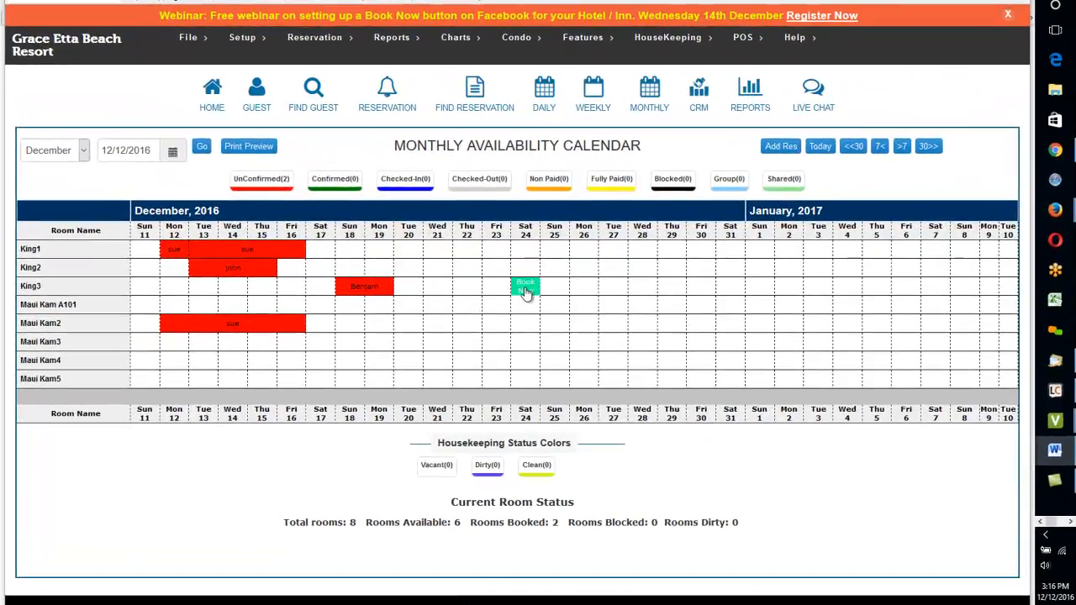
left_click(524, 290)
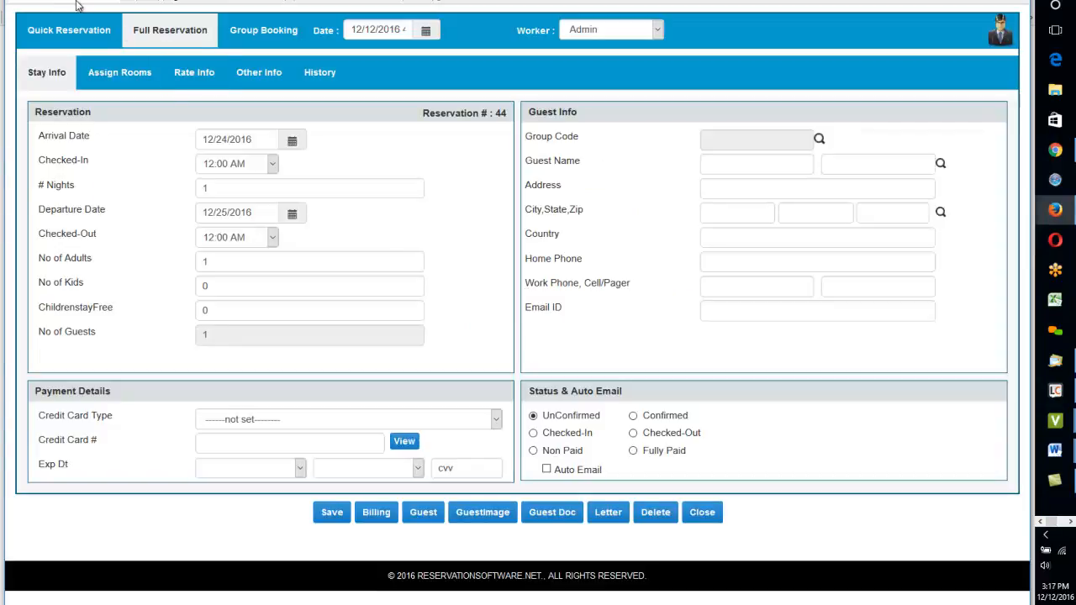
left_click(69, 32)
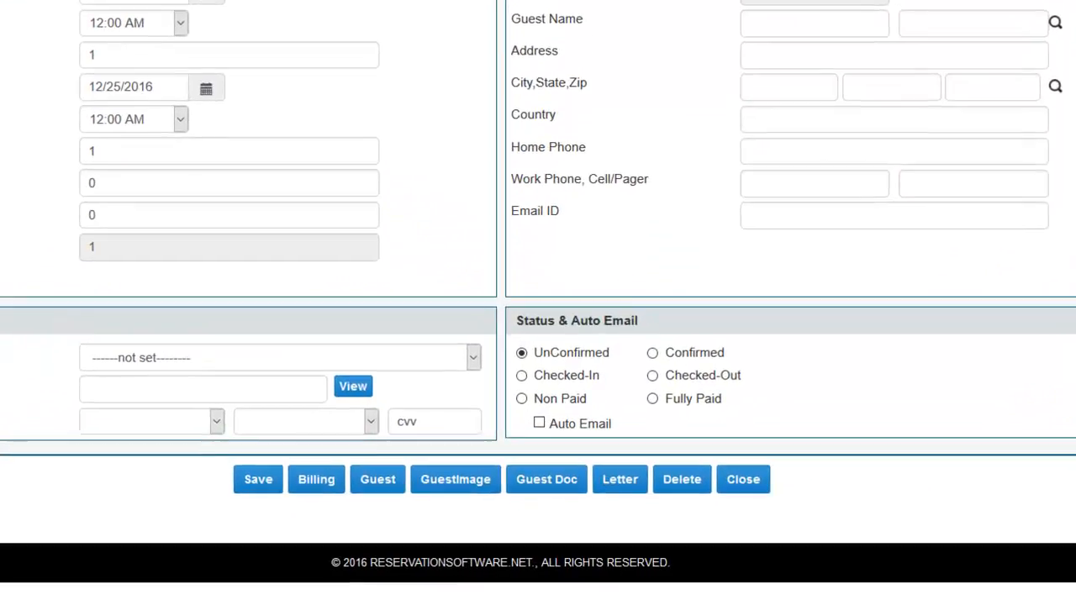
- Set the reservation's number of nights to 6 and its credit card type to Cash Payment
left_click_drag(113, 54, 55, 59)
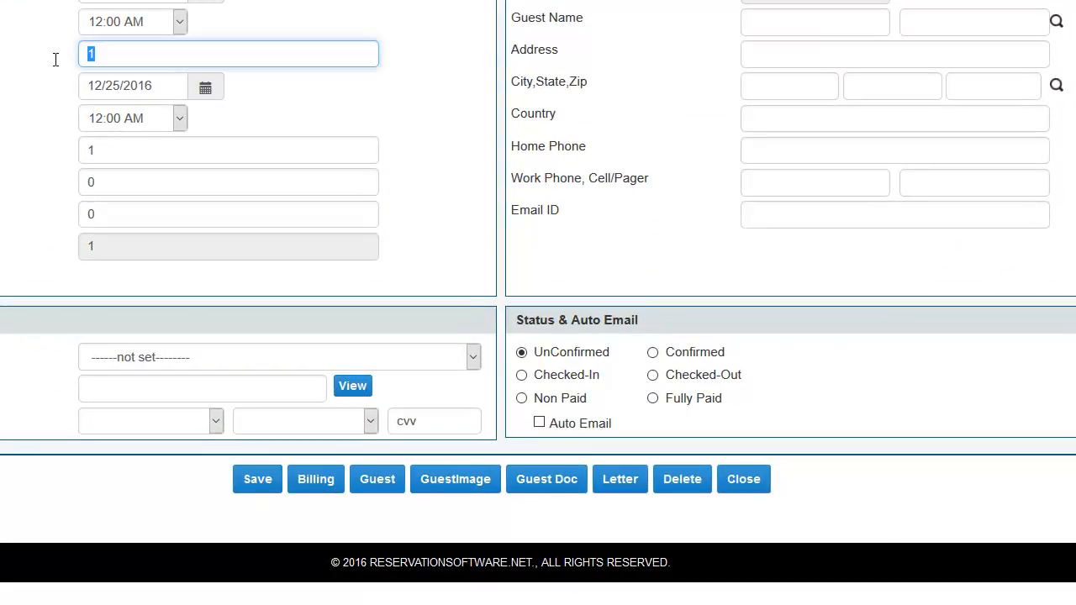
type("6")
key("Tab")
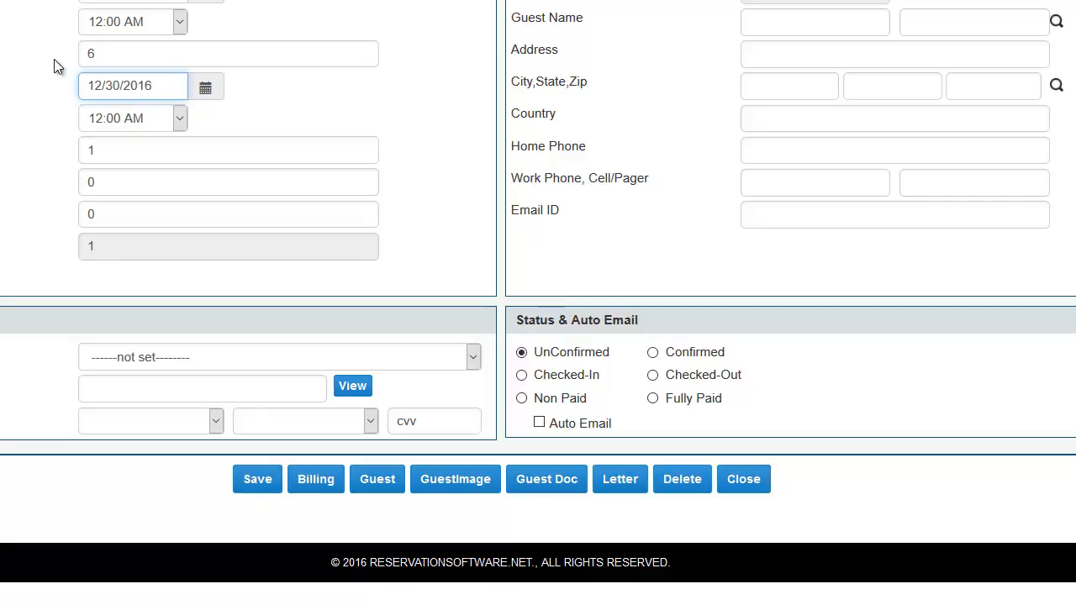
left_click(114, 154)
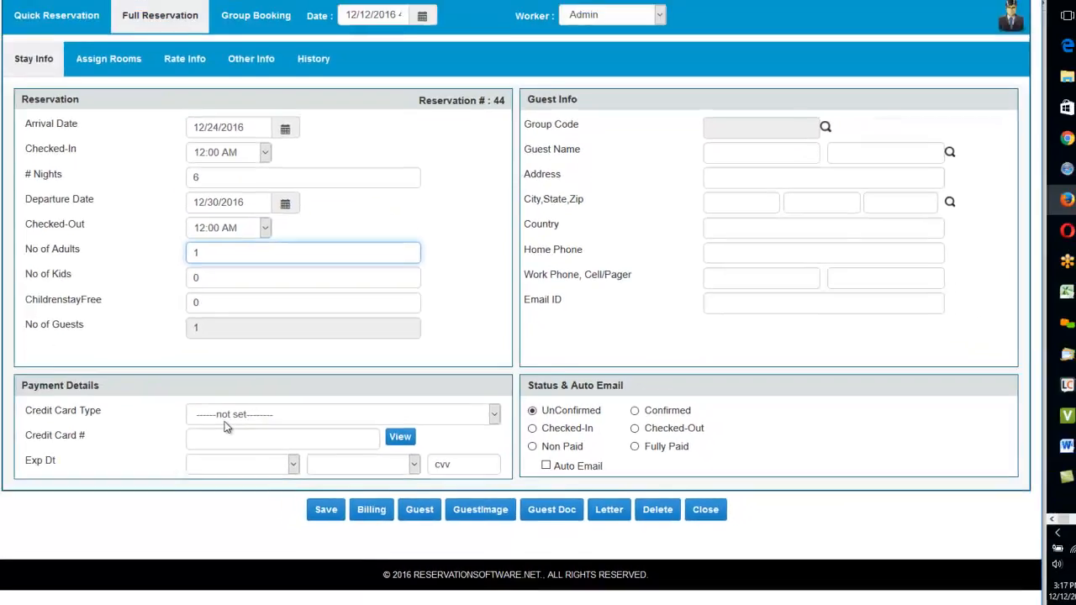
left_click(139, 357)
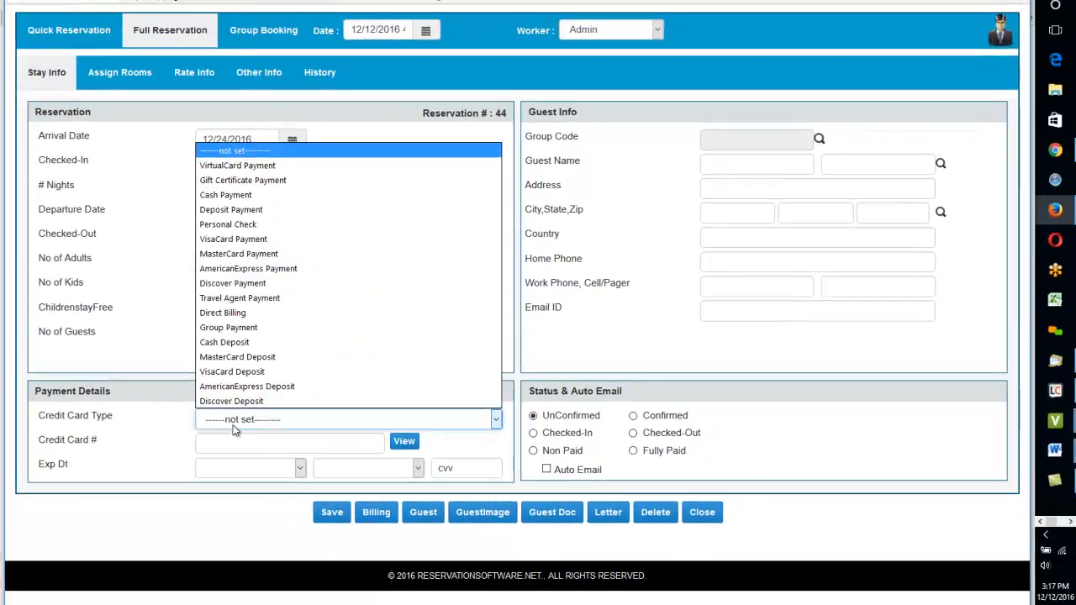
left_click(225, 195)
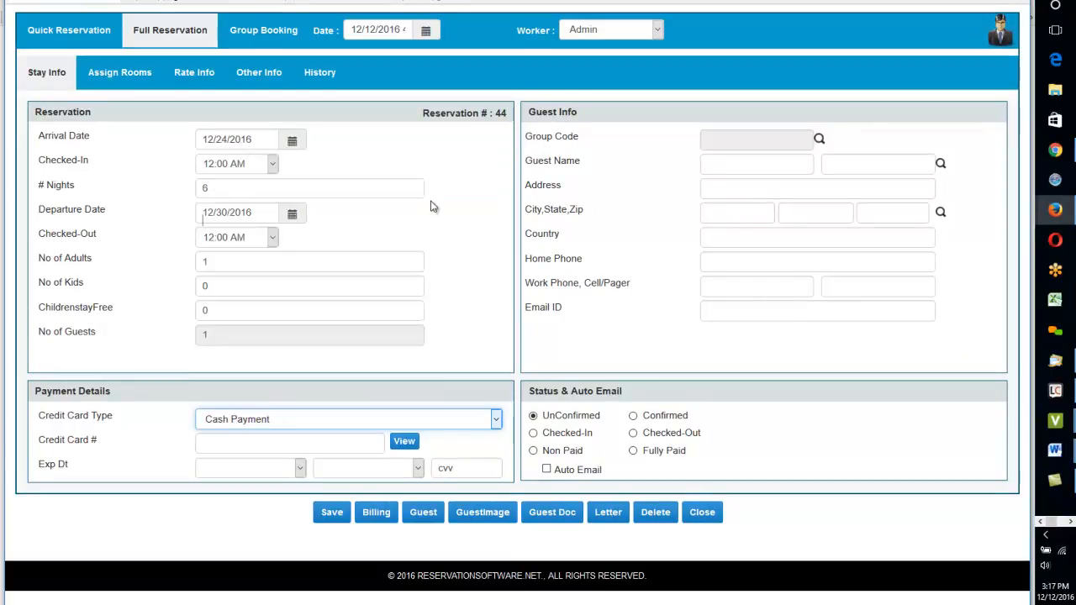
- Enter the guest's first and last name and load the matching existing guest record into the reservation
left_click(728, 166)
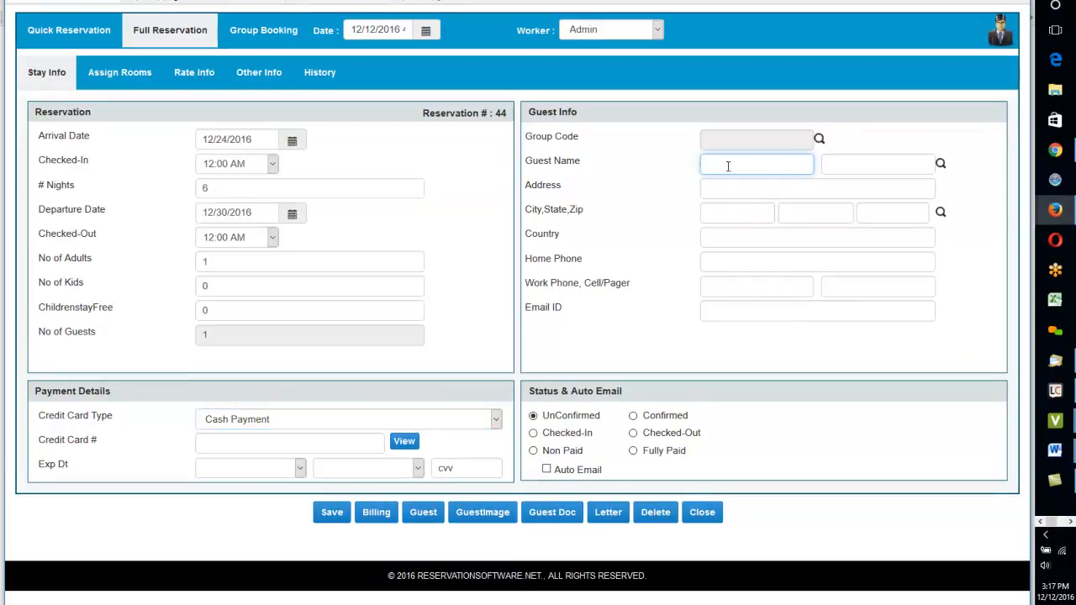
type("ojh")
key("BackSpace")
key("BackSpace")
key("BackSpace")
type("john")
key("Tab")
type("doe")
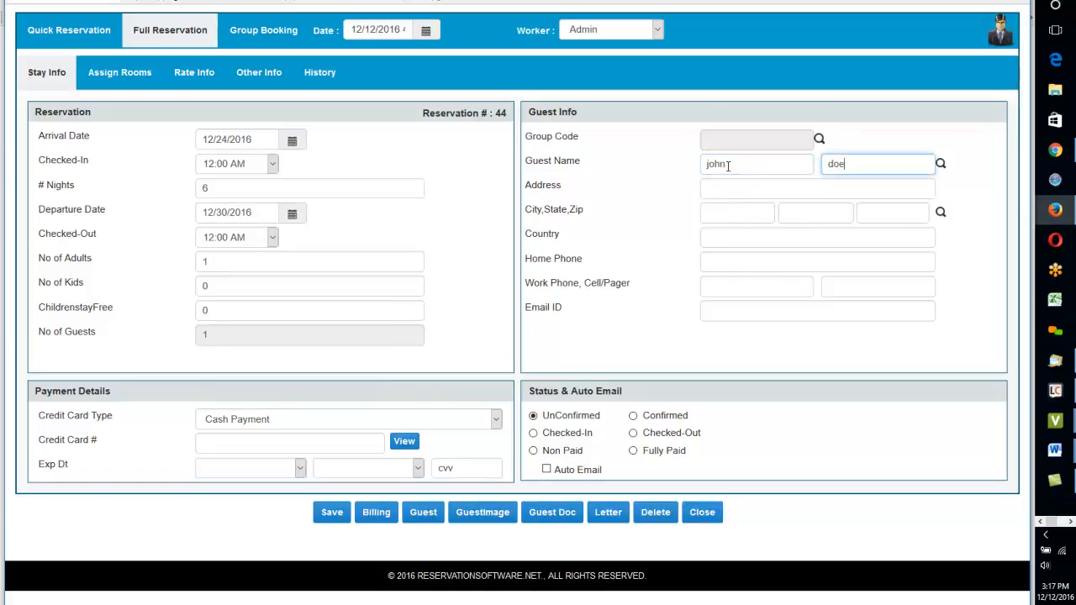
key("Tab")
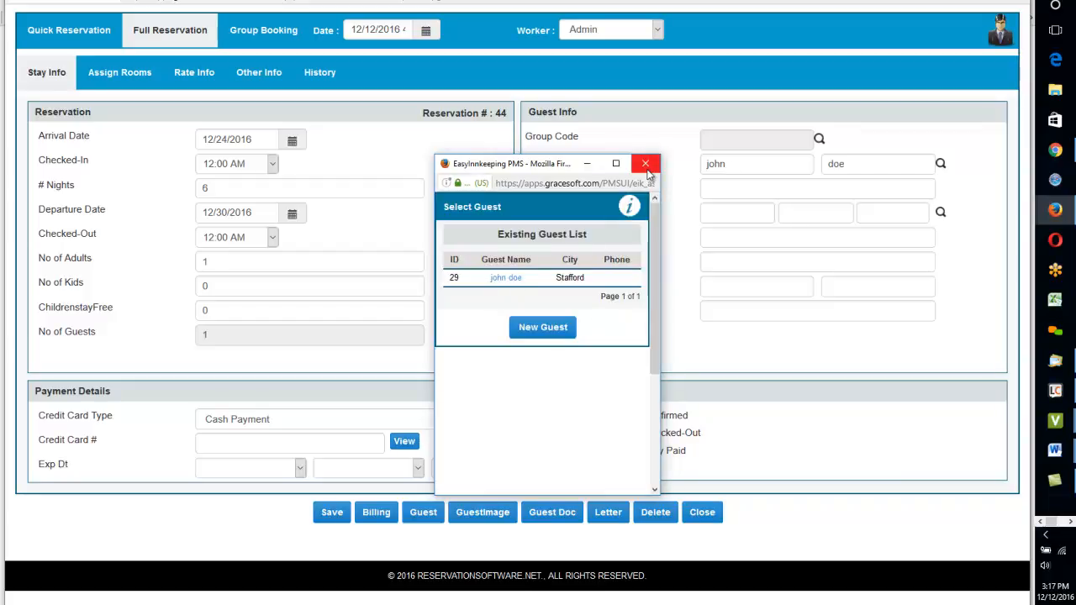
left_click(501, 278)
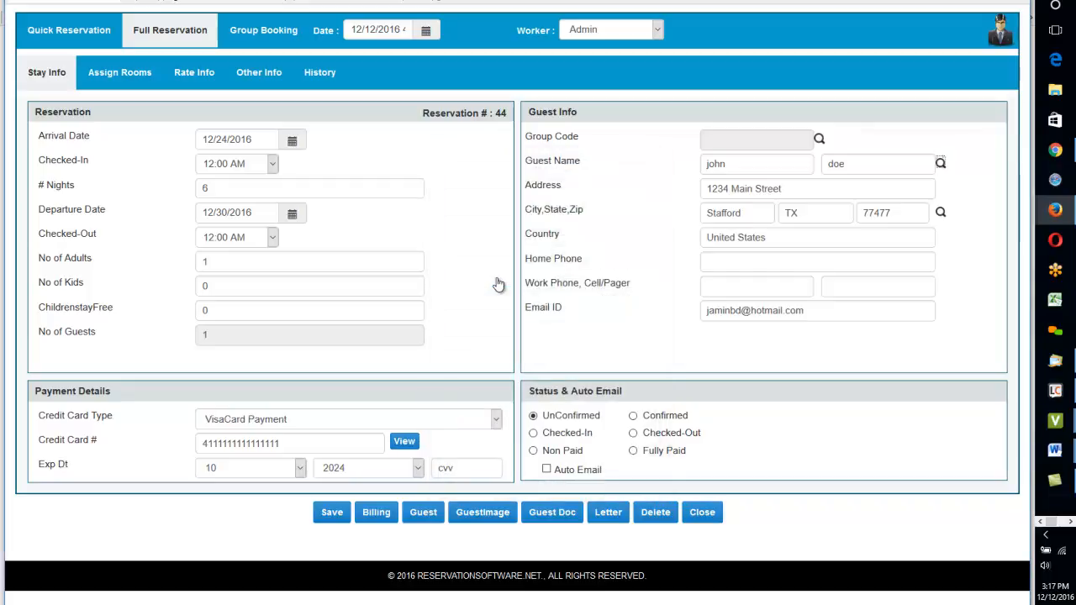
- Look up which criteria the guest search offers and close the search without choosing a guest
left_click(942, 163)
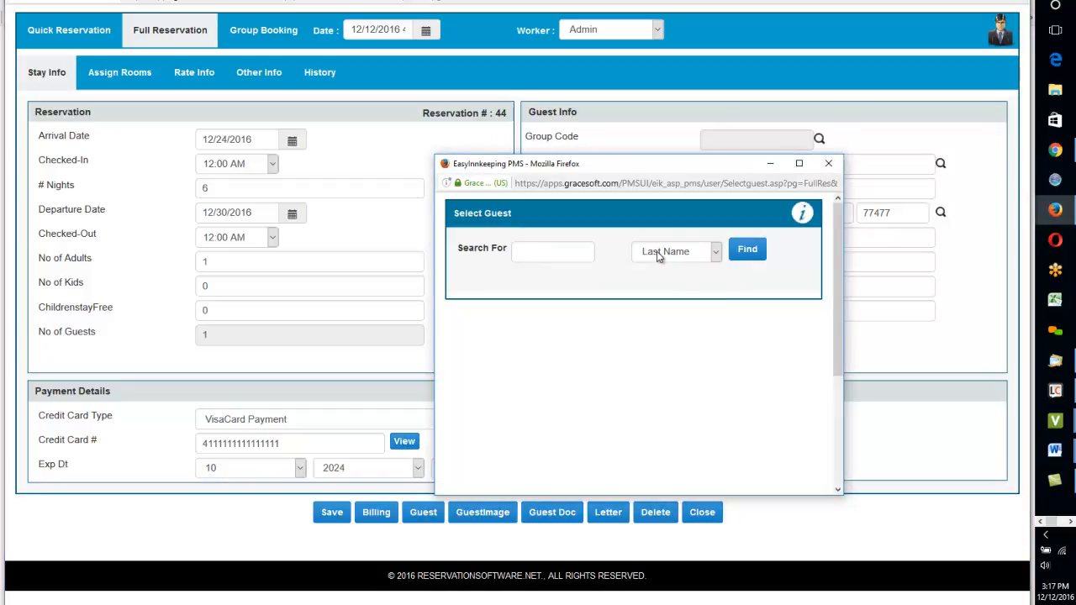
left_click(658, 254)
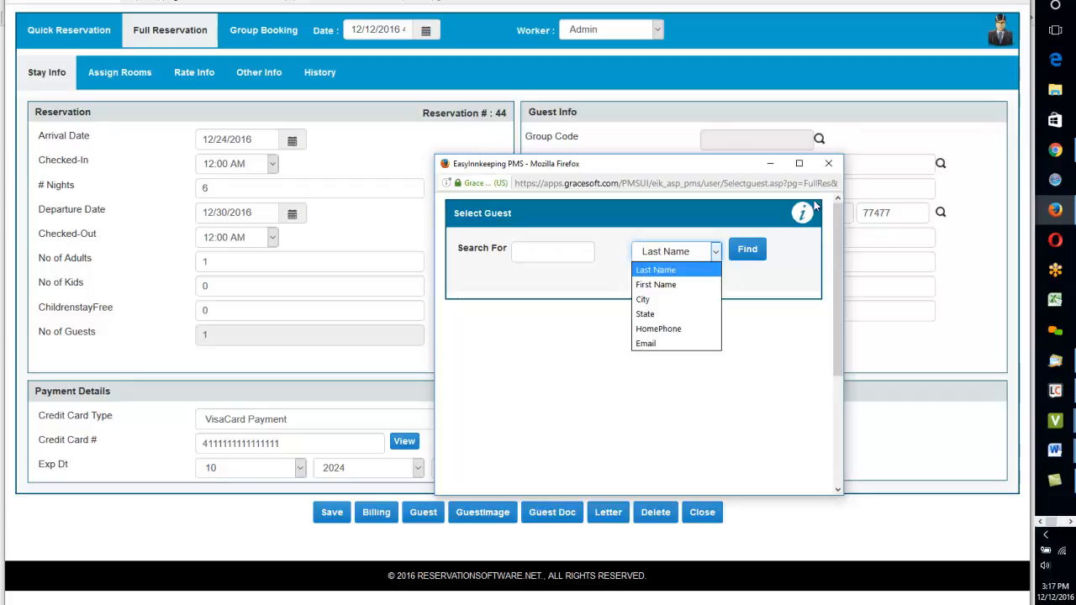
left_click(828, 166)
left_click(829, 166)
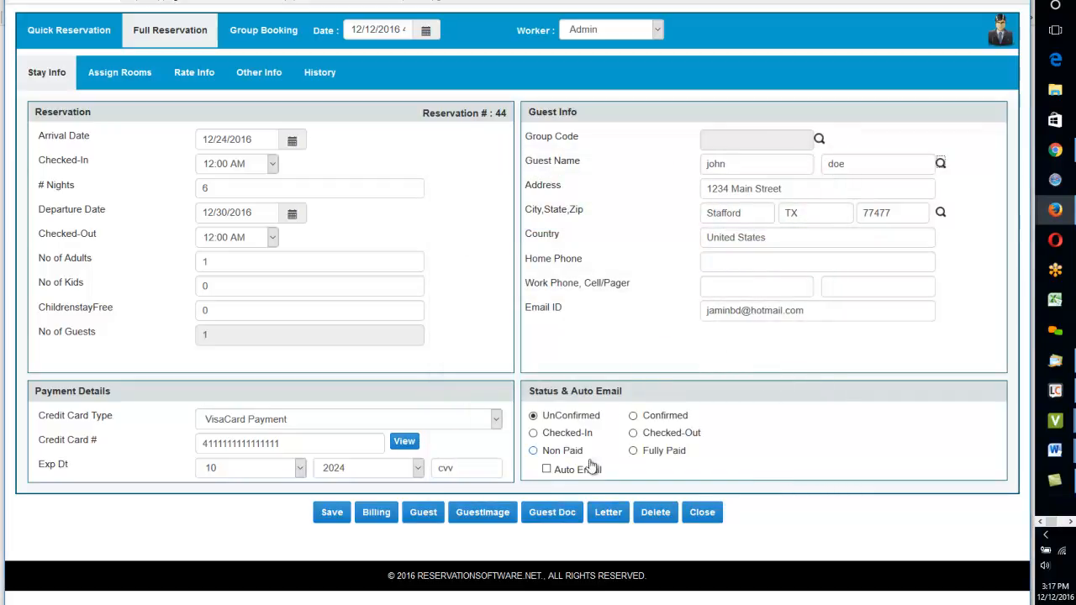
- Save the reservation and open its room assignments to review the assigned King3 unit
left_click(330, 521)
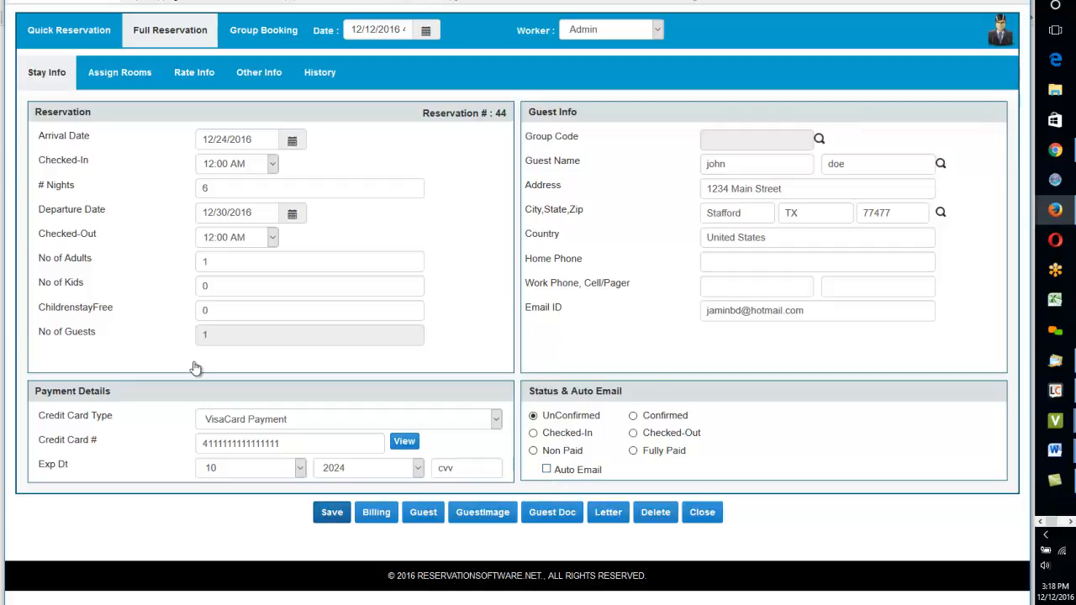
left_click(110, 80)
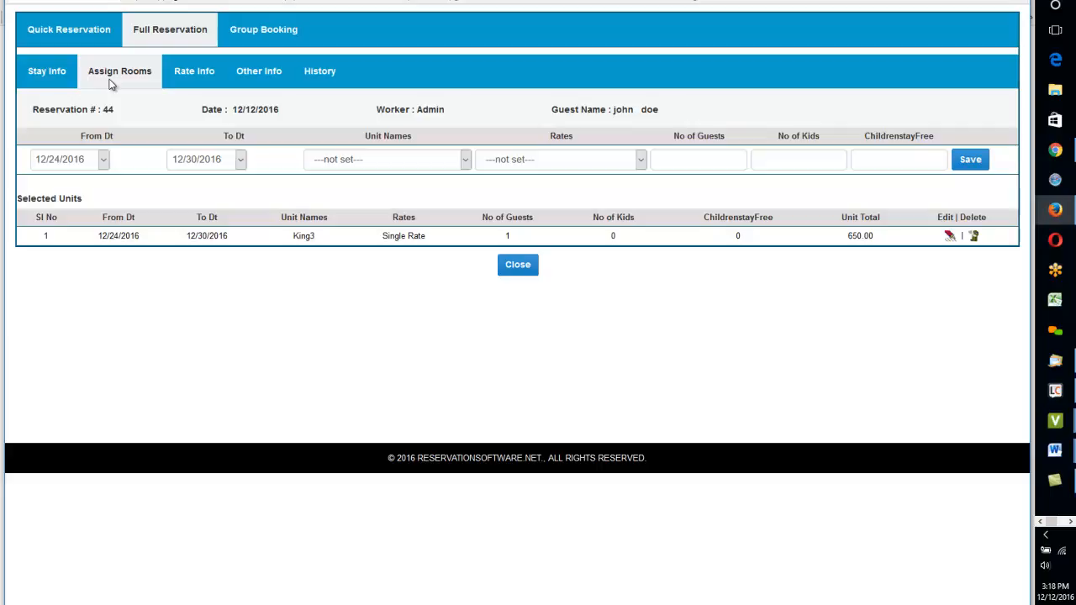
left_click_drag(74, 236, 906, 243)
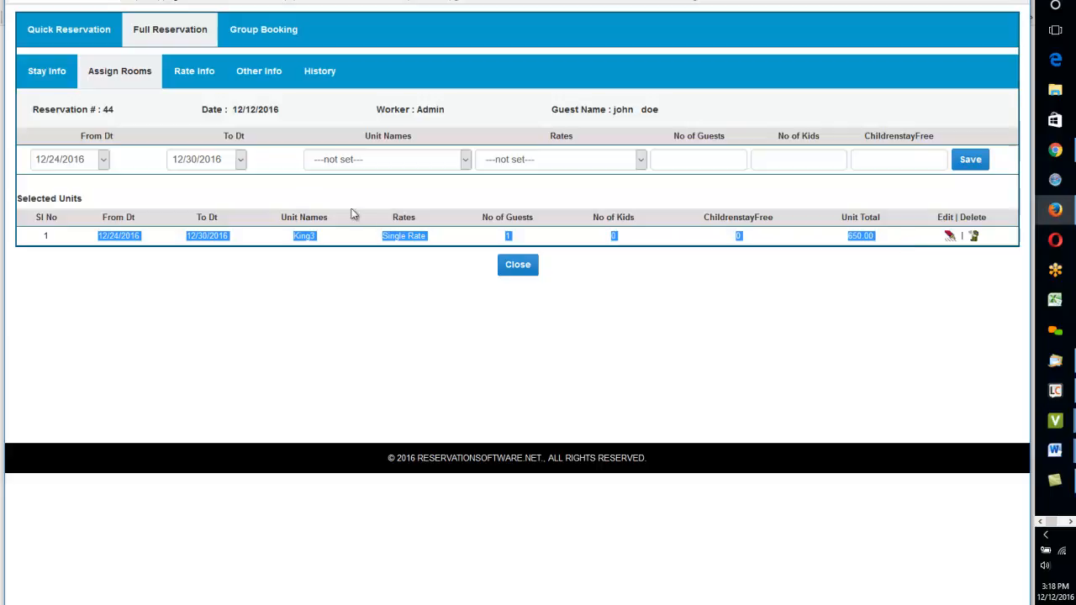
- Add unit King1 from 12/24/2016 to 12/27/2016 at the King Room Rate for 2 guests and save it
left_click(103, 160)
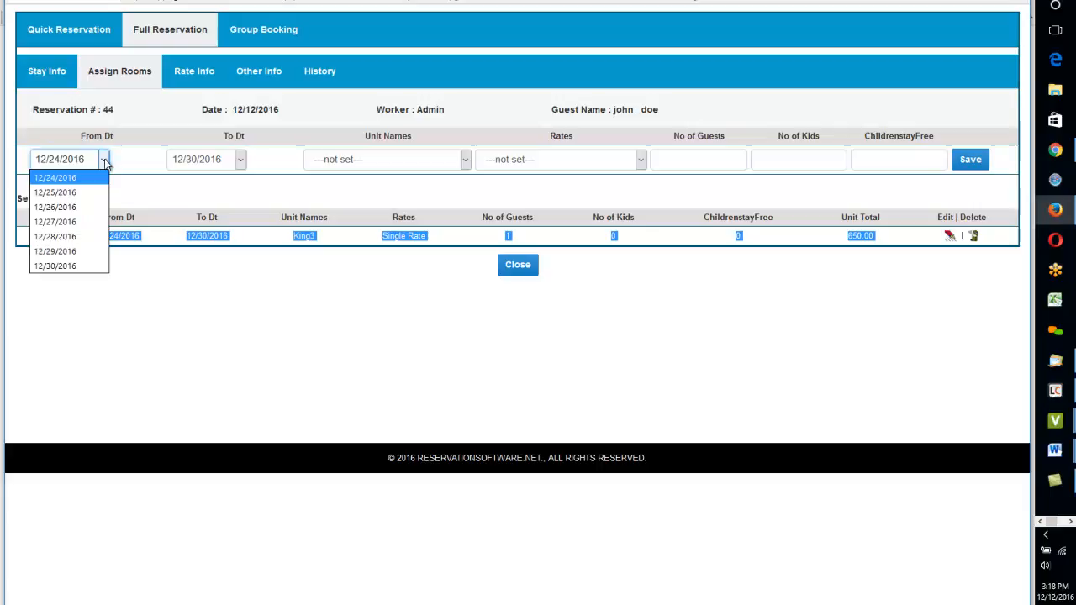
left_click(132, 166)
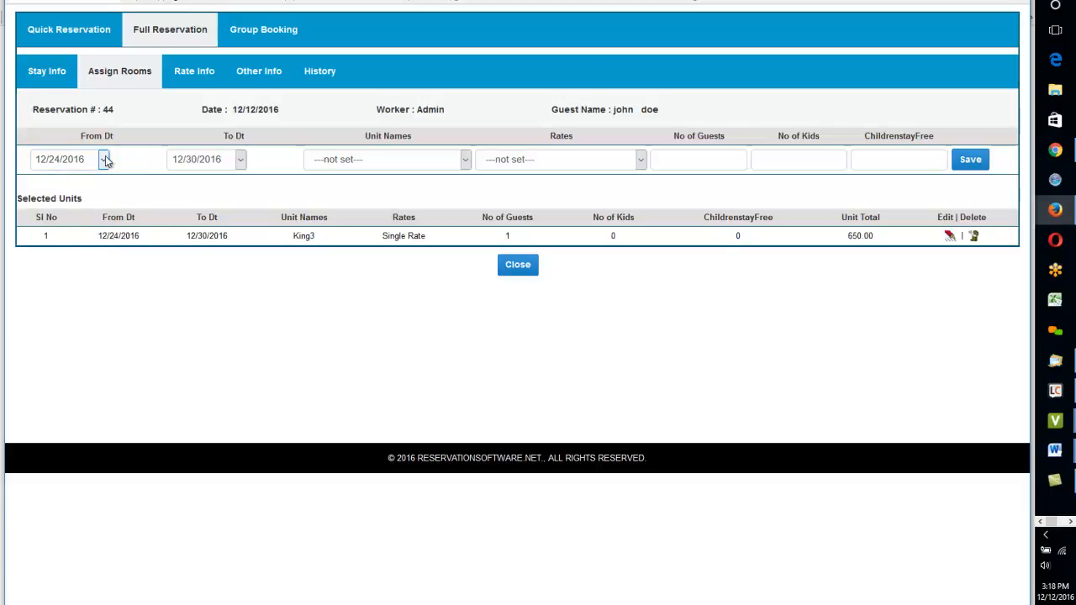
left_click(103, 160)
left_click(72, 179)
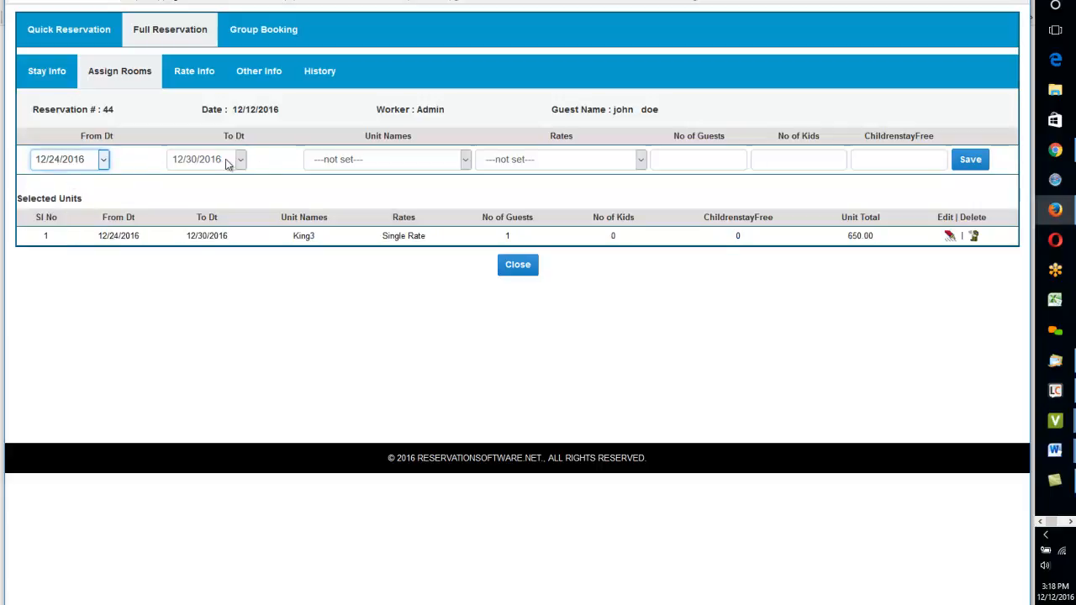
left_click(226, 165)
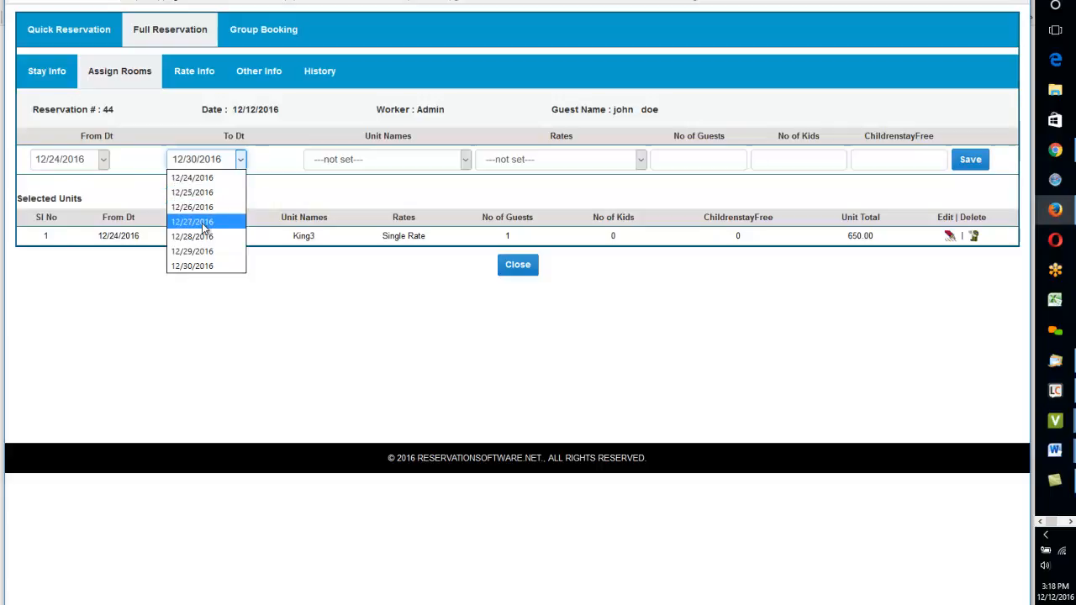
left_click(202, 221)
left_click(187, 182)
left_click(346, 161)
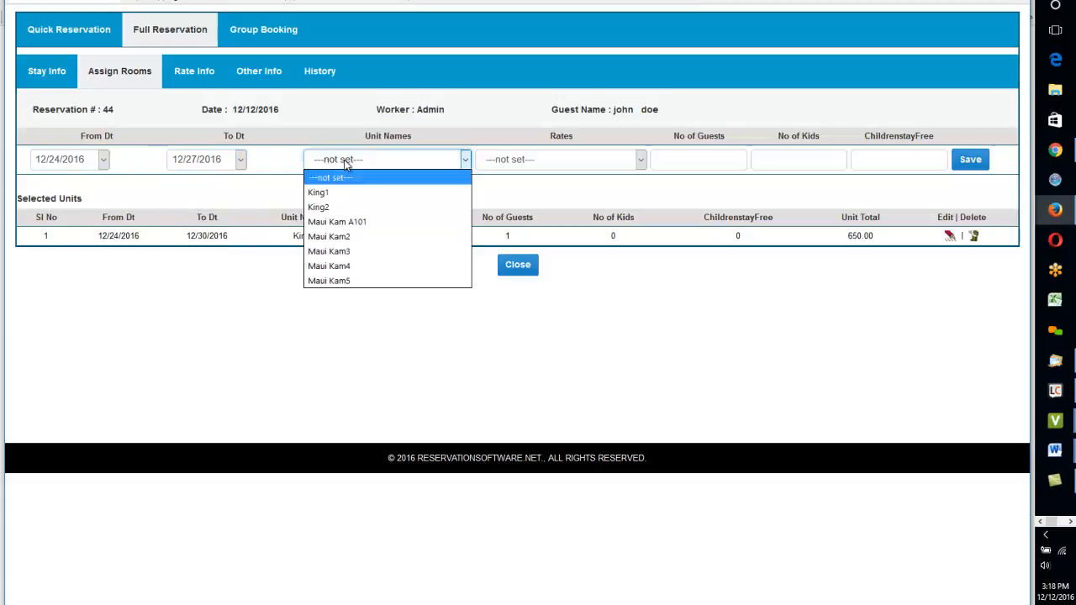
left_click(350, 194)
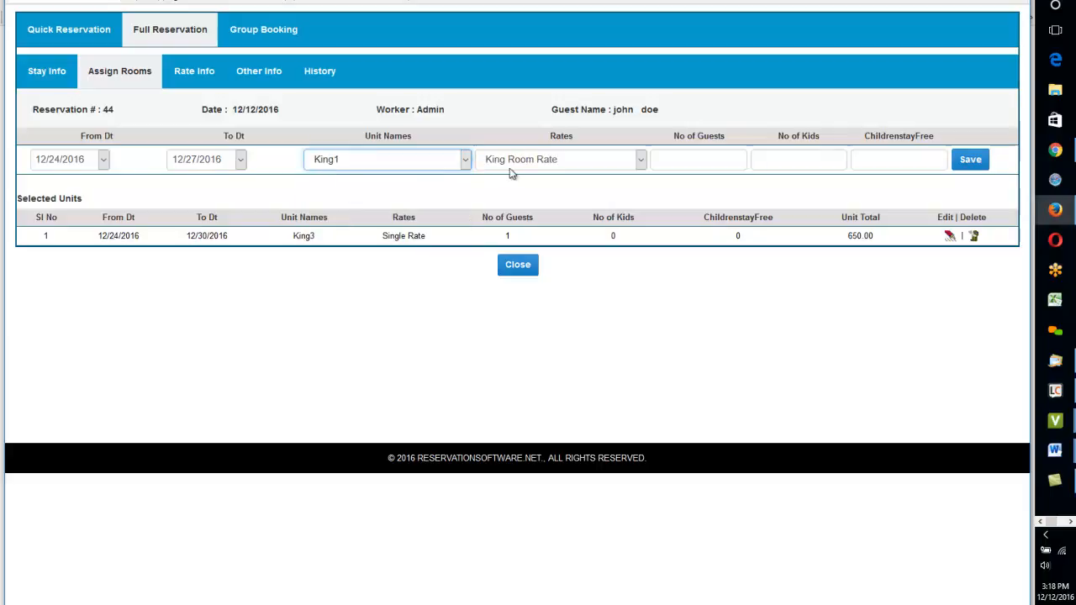
left_click(708, 166)
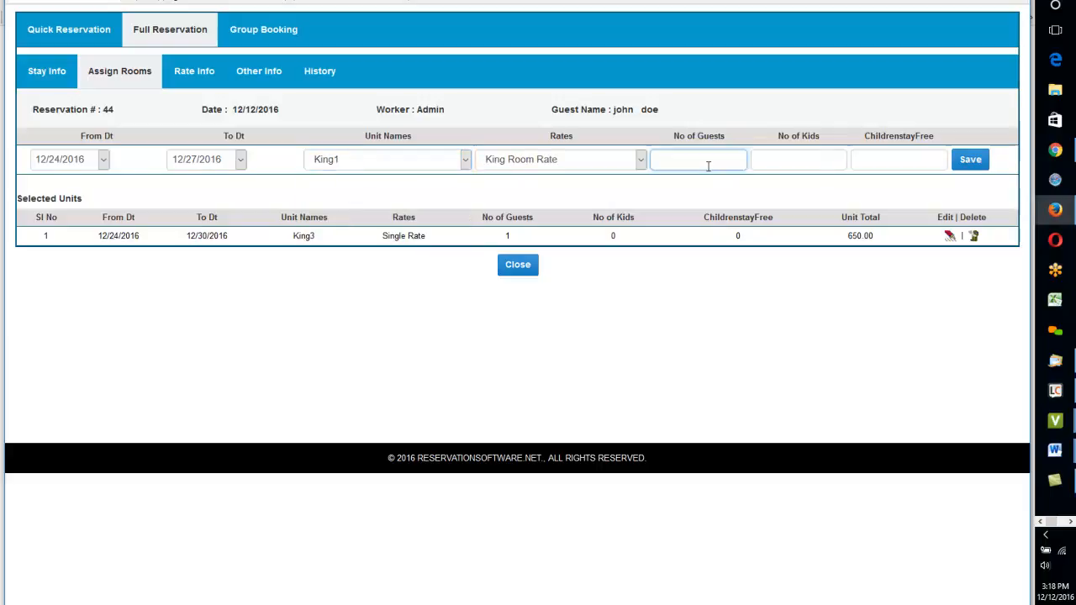
type("2")
left_click(968, 161)
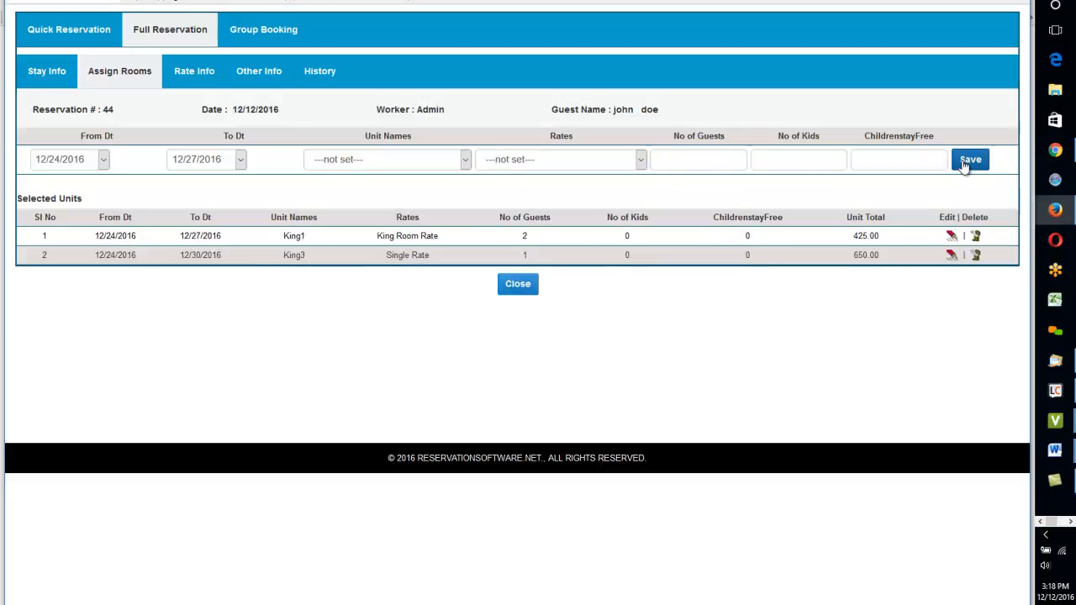
- Add unit King1 from 12/27/2016 to 12/30/2016 at the Nightly Rate for 2 guests and save it
left_click(74, 163)
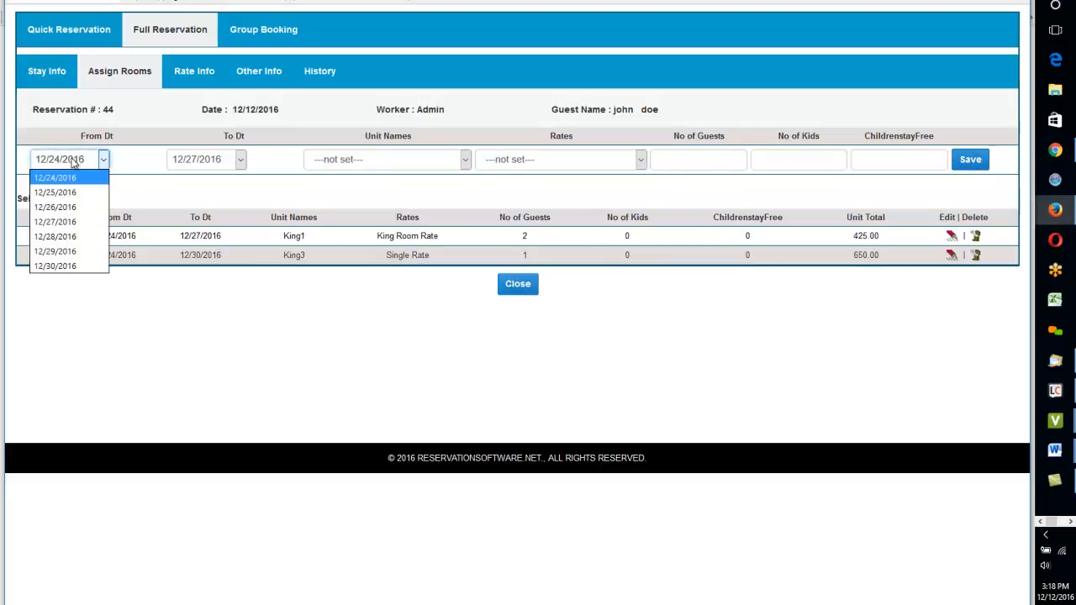
left_click(55, 229)
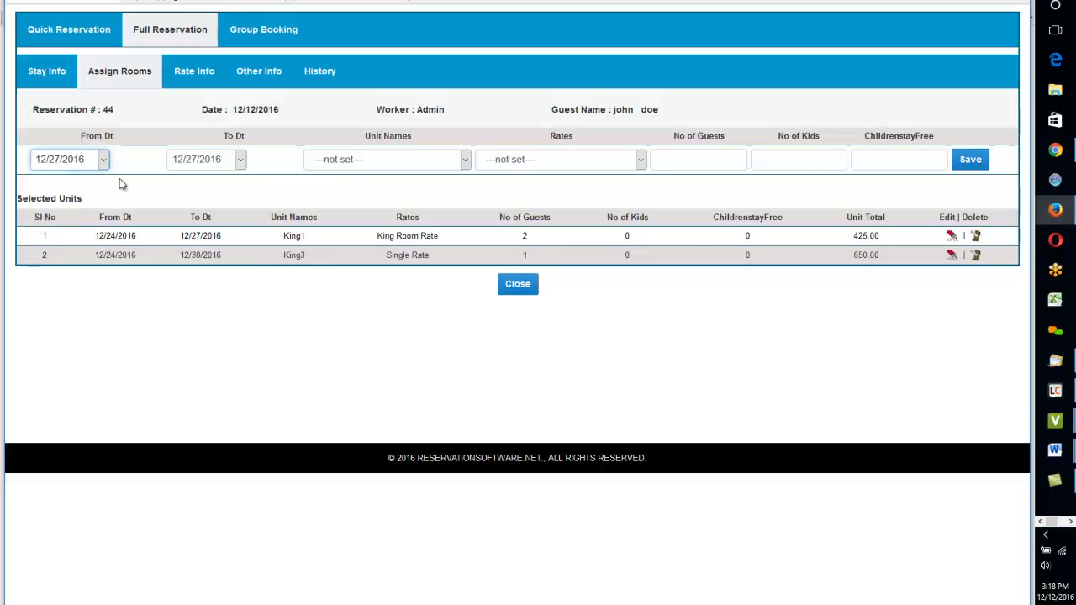
left_click(205, 165)
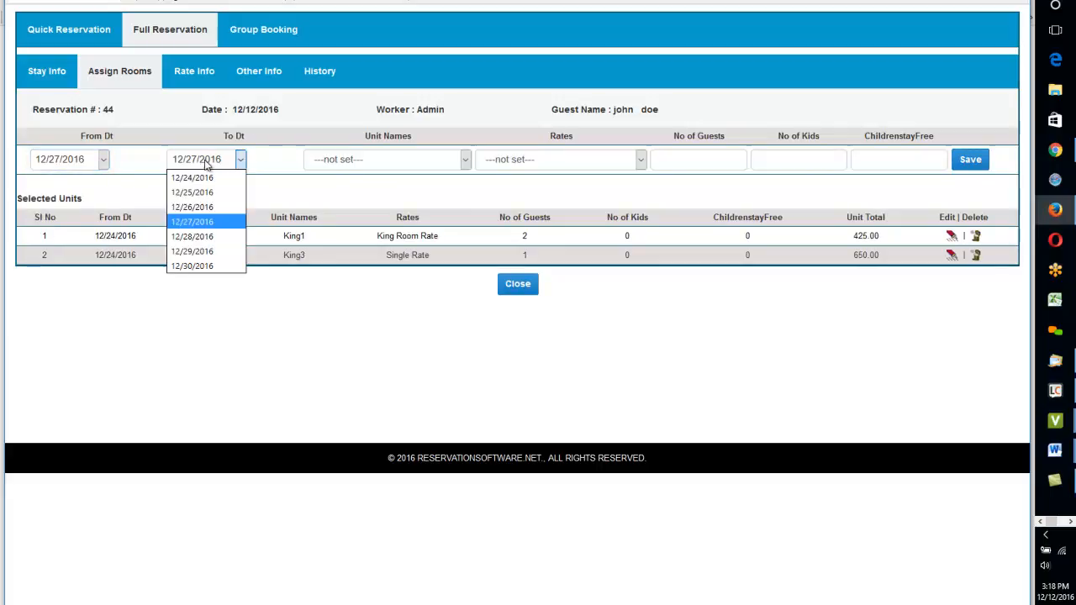
left_click(215, 271)
left_click(358, 161)
left_click(359, 160)
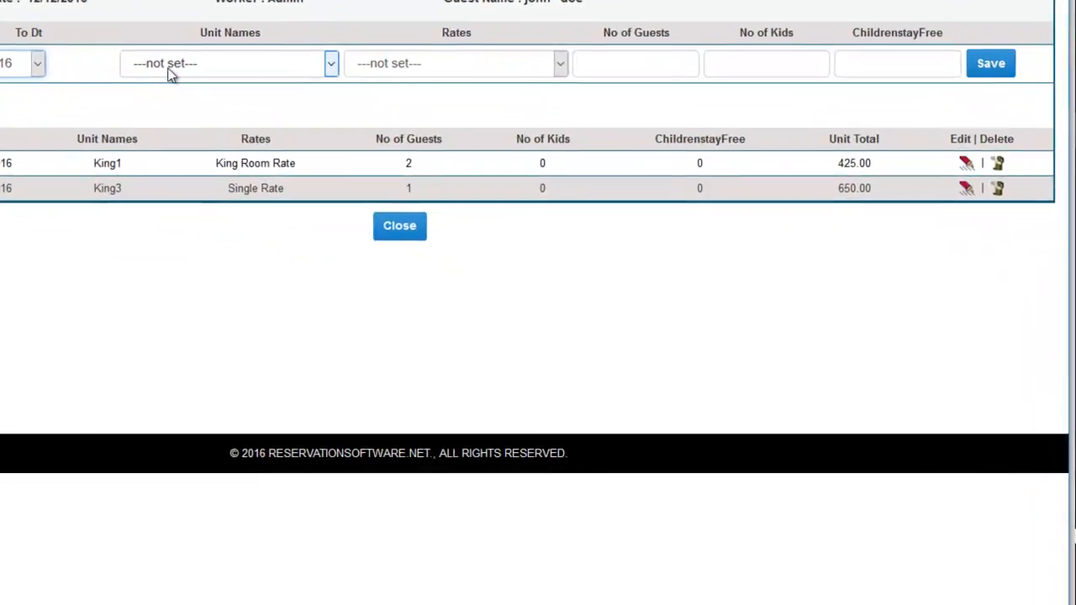
left_click(165, 72)
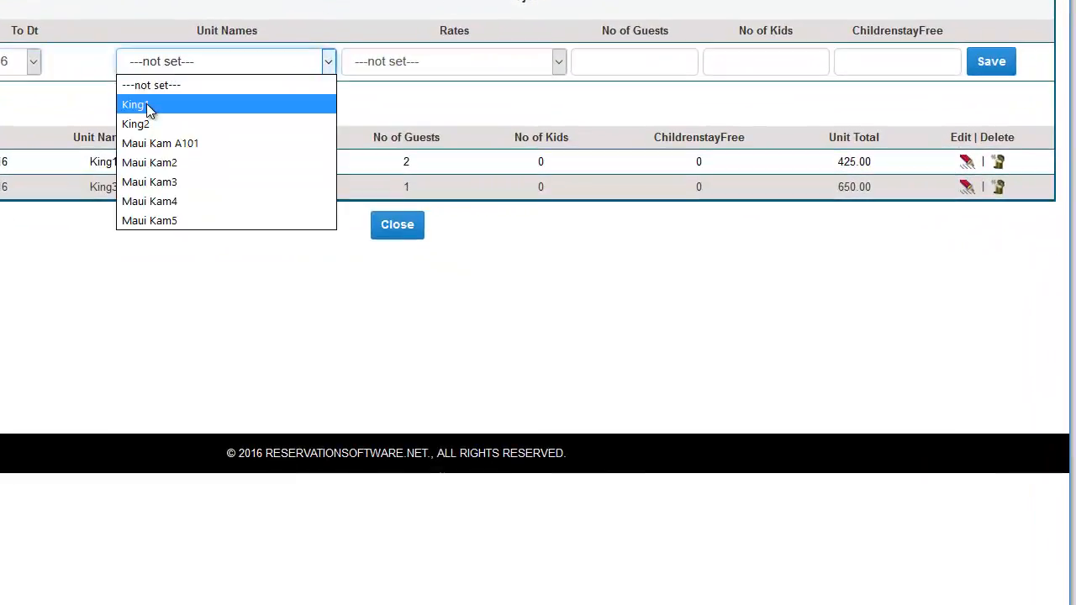
left_click(401, 102)
left_click(479, 62)
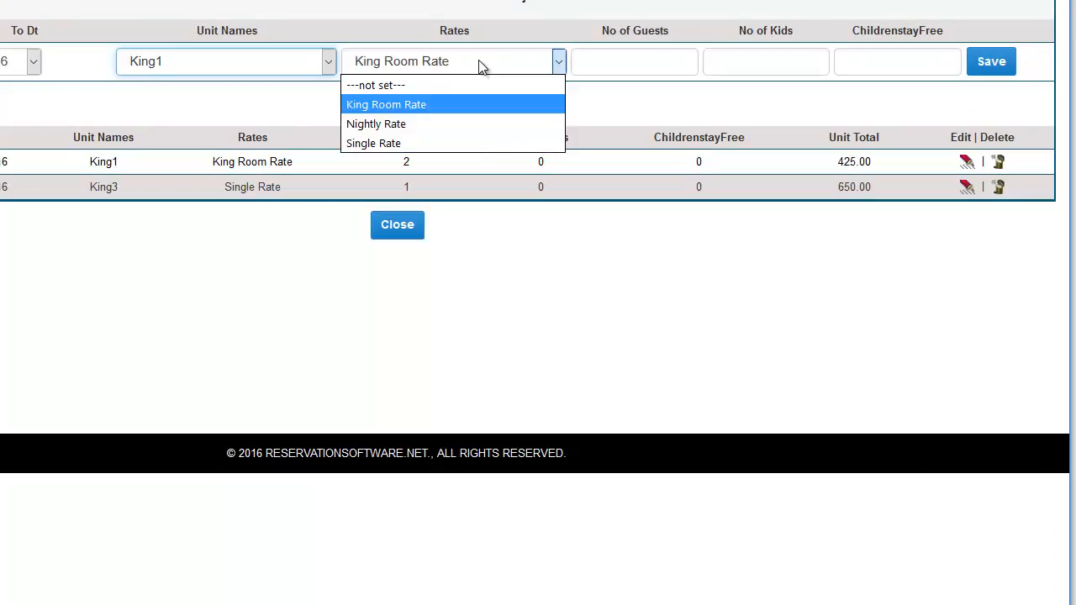
left_click(433, 126)
left_click(619, 61)
type("2")
left_click(992, 62)
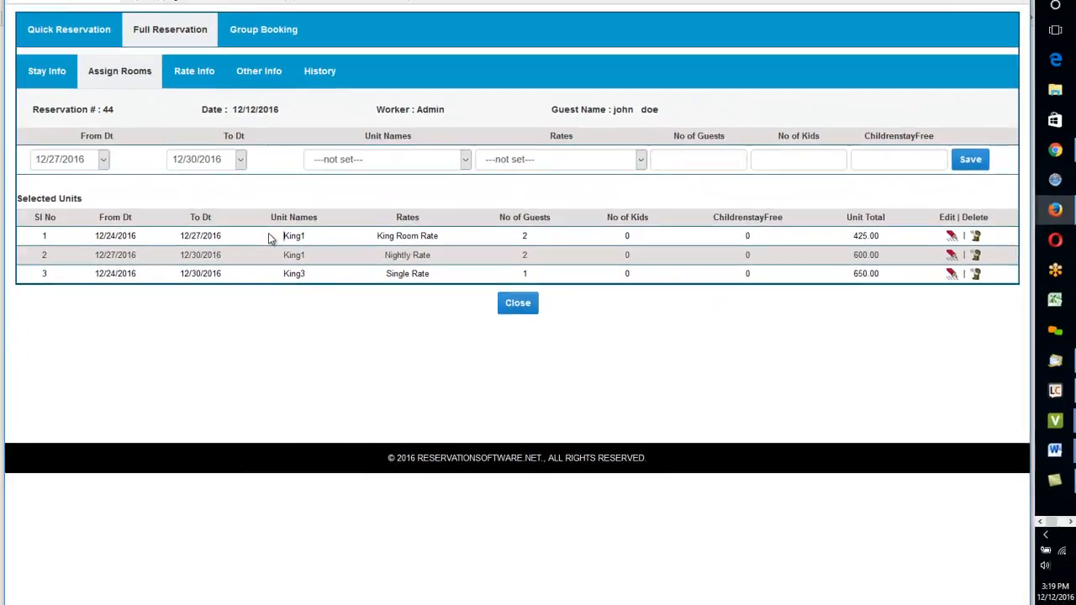
- Review the units, rates and date ranges assigned to the reservation, and check which from and to dates can be chosen
left_click_drag(284, 235, 313, 262)
left_click(379, 239)
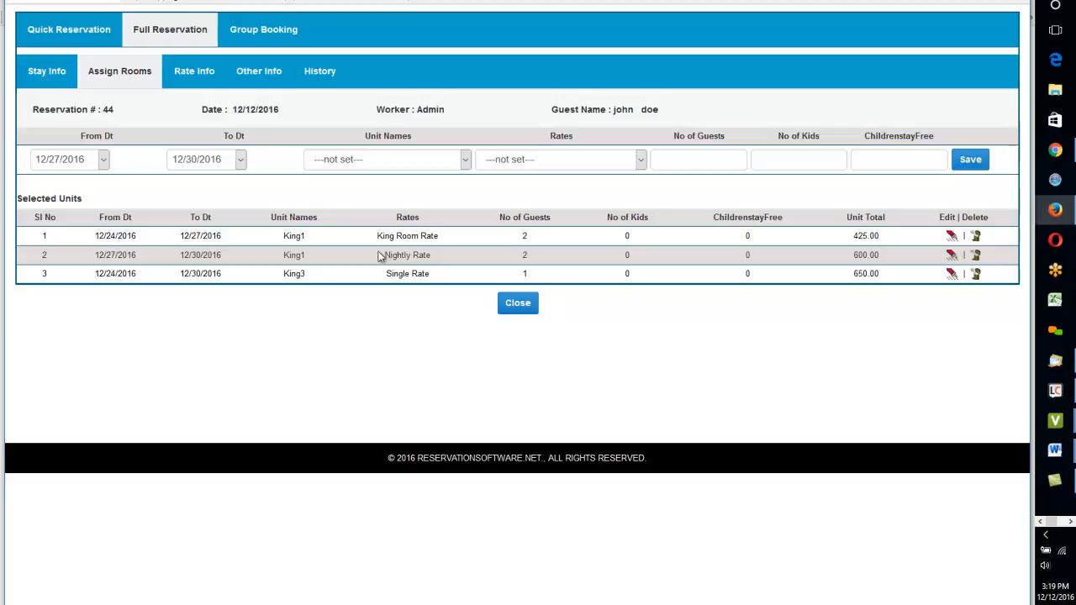
left_click(41, 161)
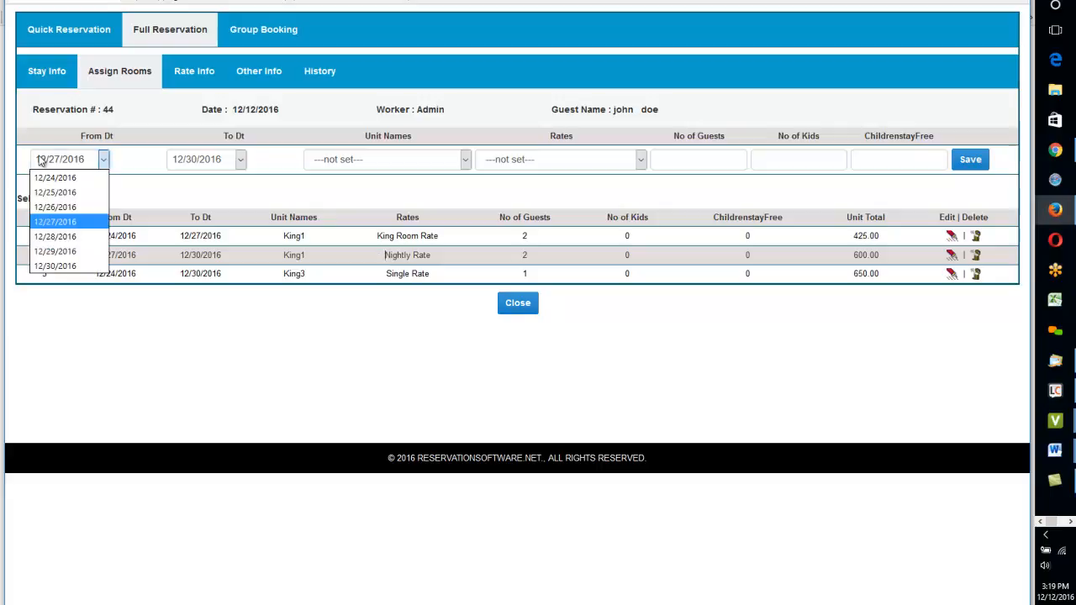
left_click(175, 166)
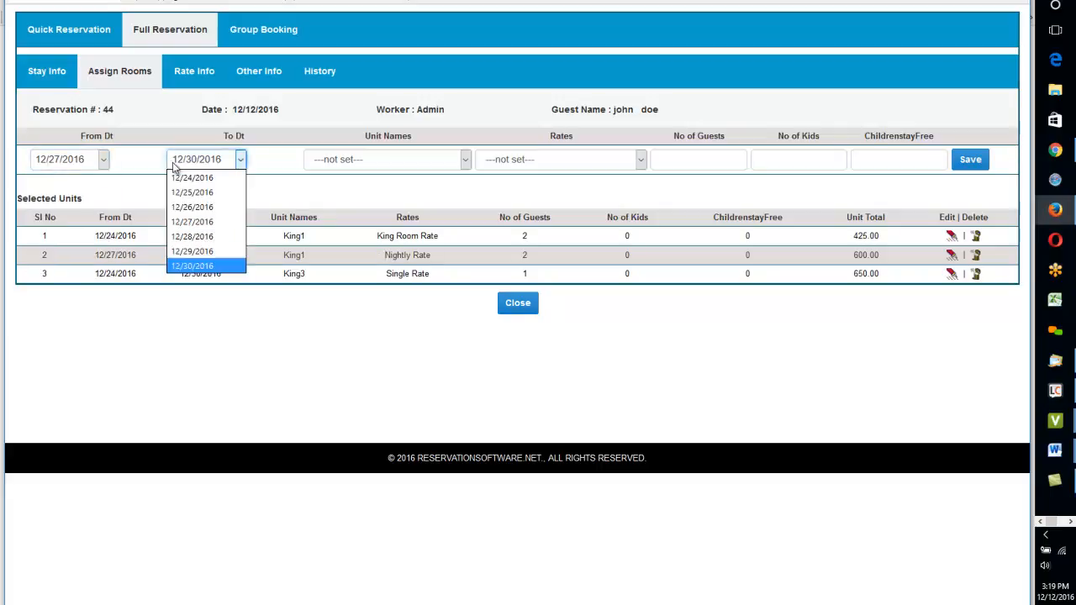
left_click(378, 349)
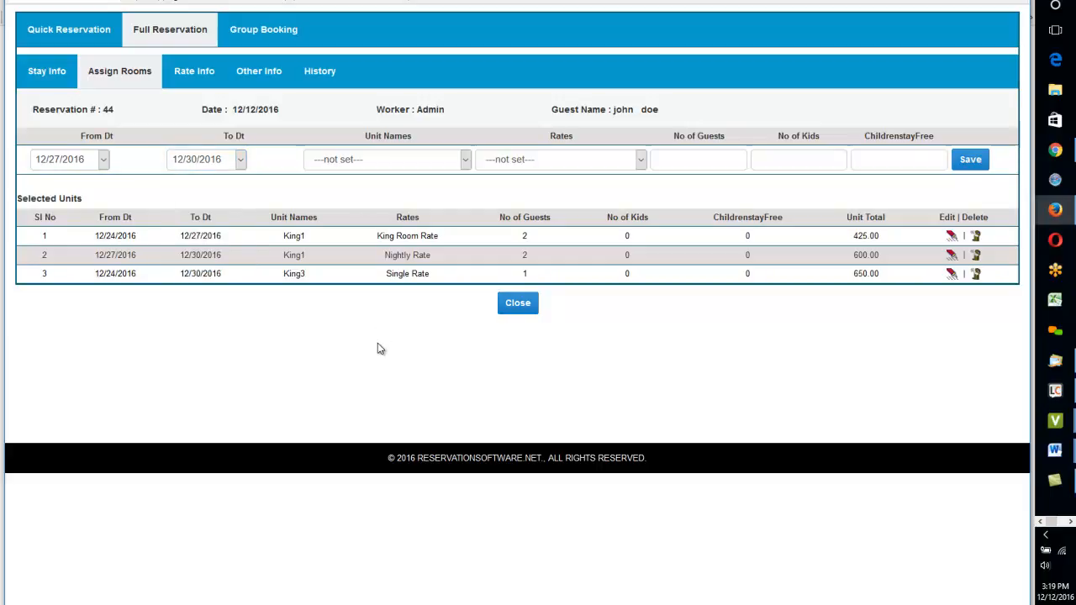
- Return to the reservation's stay information and open its Confirmation Letter for e-mailing to the guest
left_click(40, 74)
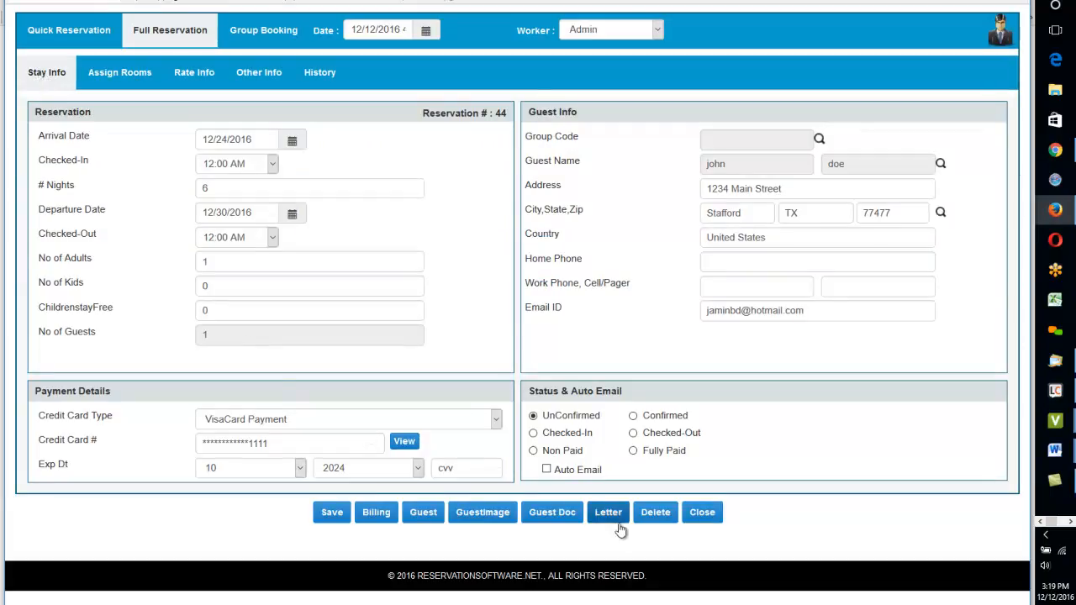
left_click(612, 513)
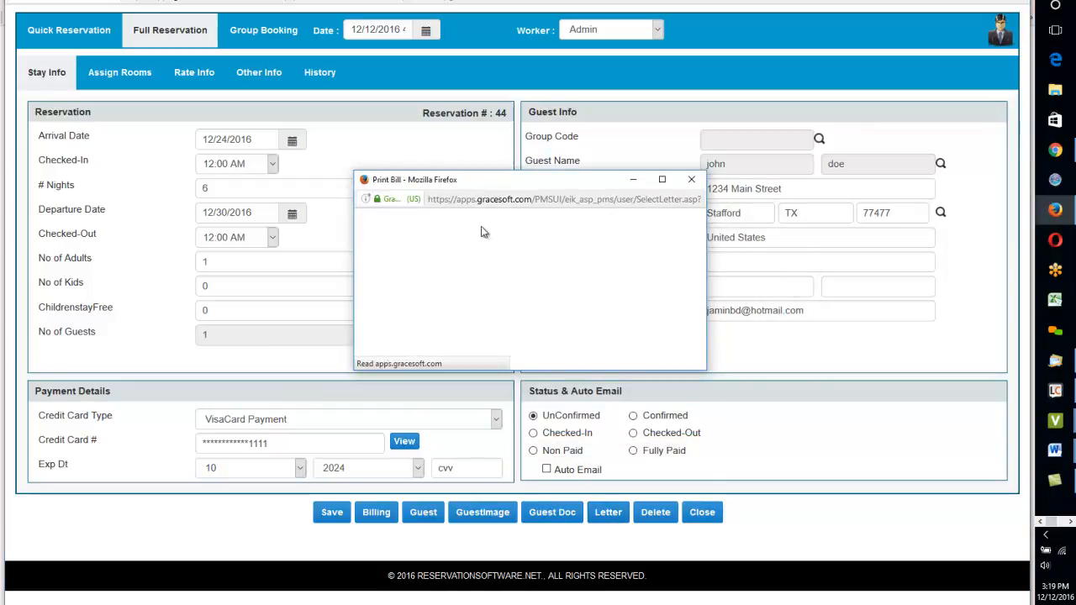
left_click(485, 259)
left_click(467, 306)
left_click(475, 302)
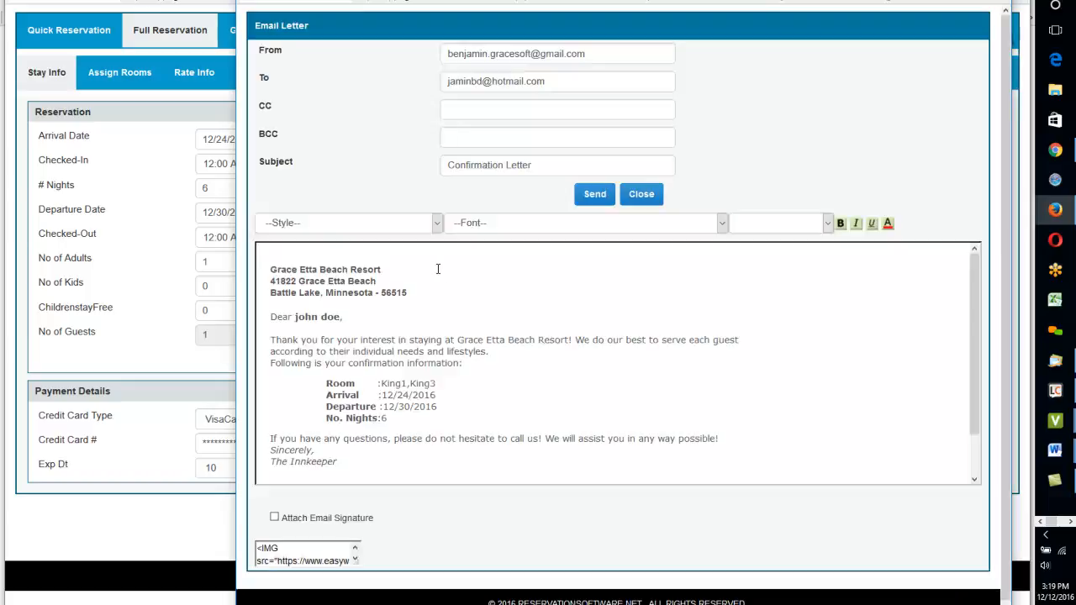
- Add the line "note...." below the greeting of the confirmation letter and send the letter to the guest
key("Return")
key("Return")
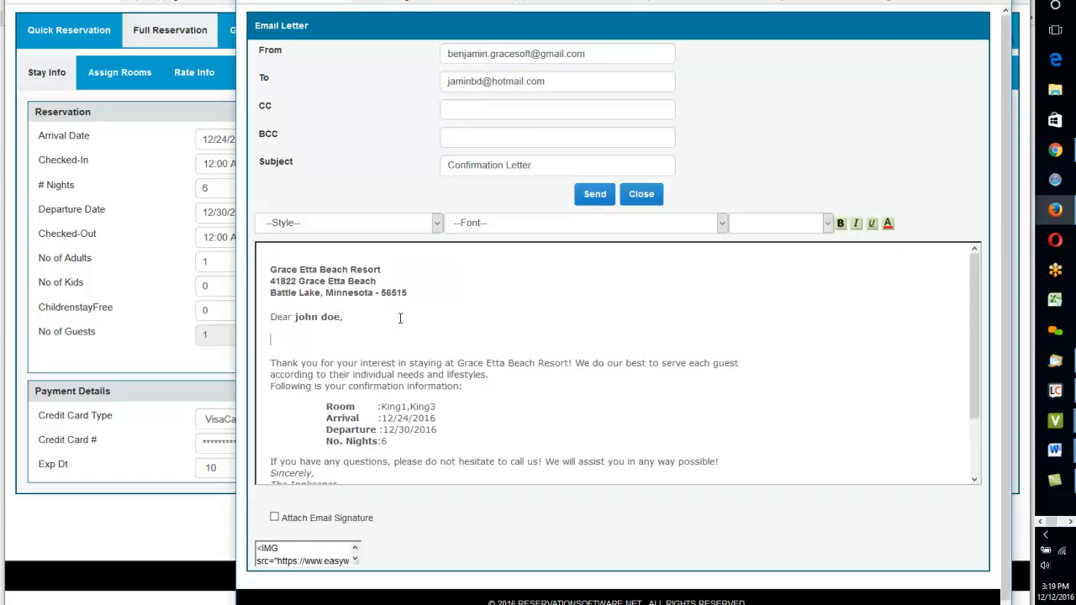
type("note....")
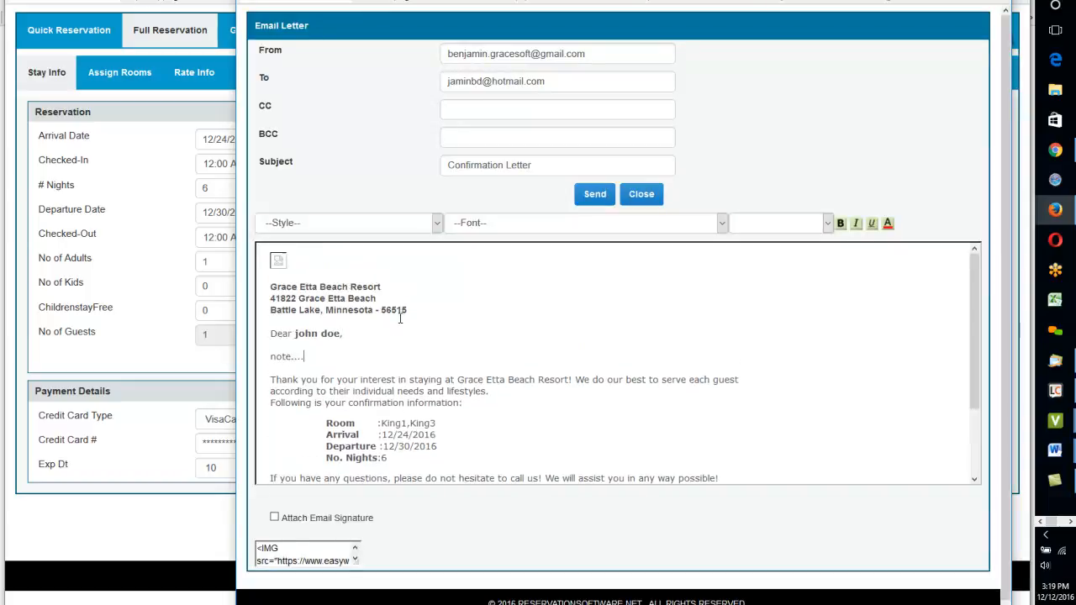
left_click(611, 202)
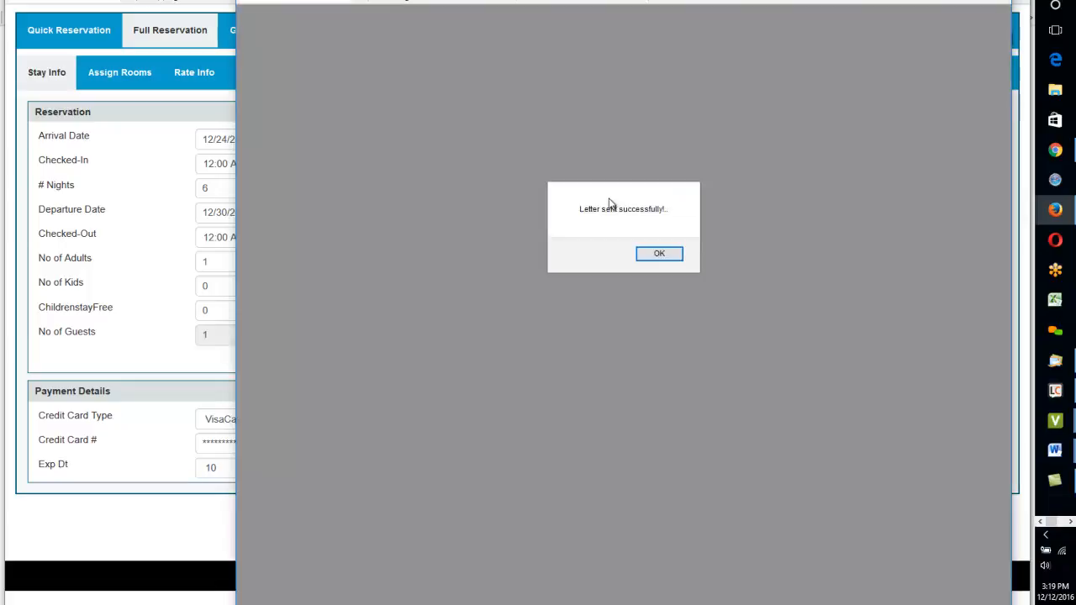
left_click(658, 253)
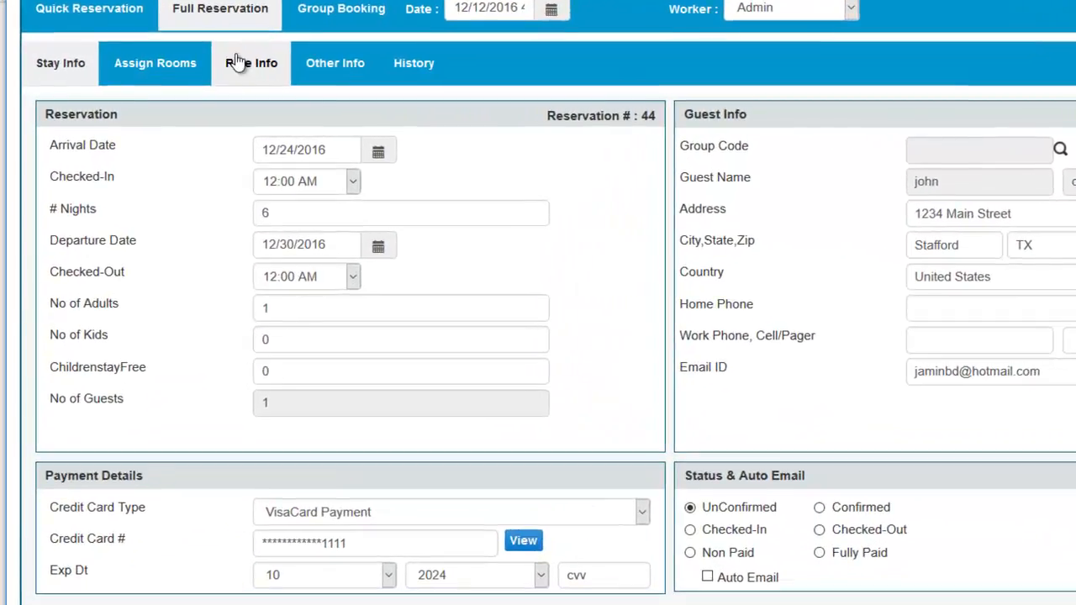
- Open the reservation's rate information and examine the invoice details and the account code entry for adding charges
left_click(239, 62)
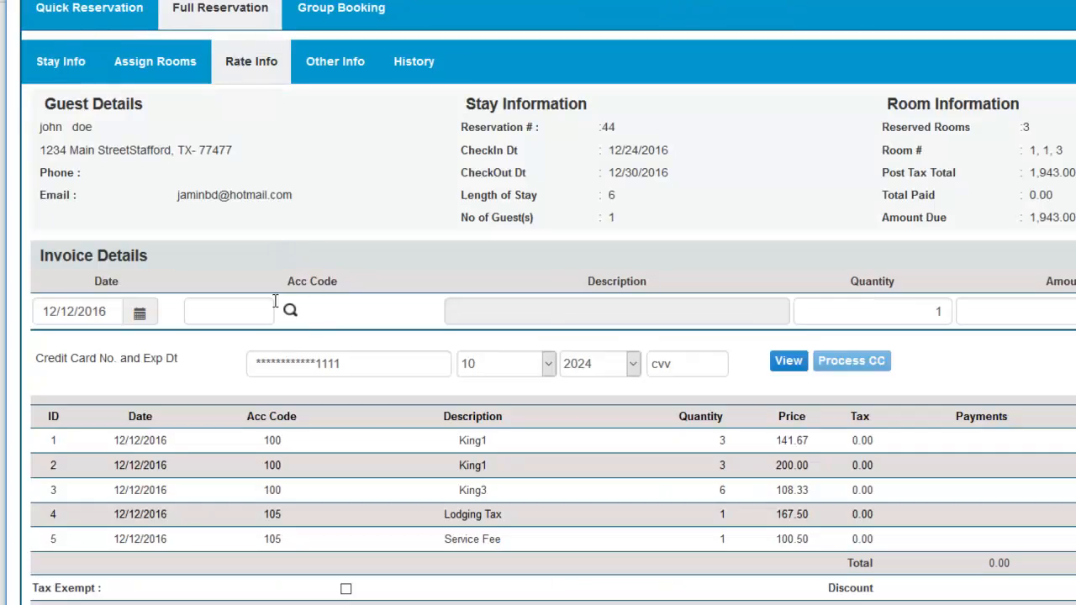
double_click(300, 281)
left_click_drag(331, 284, 357, 288)
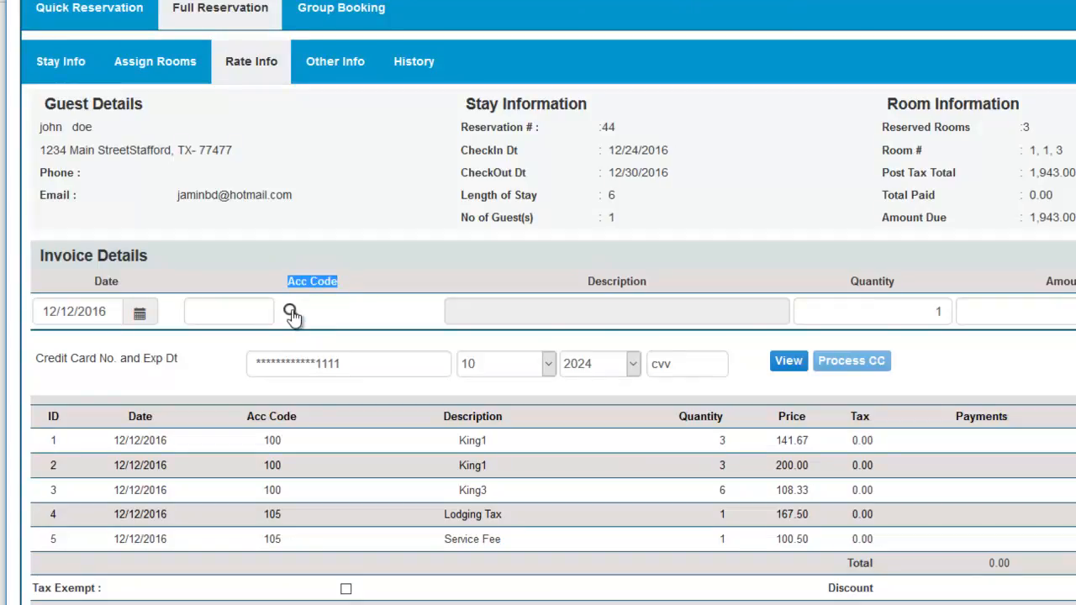
- Enter "Res Note..." as the Groupon Code custom field in the reservation's other information and save it
left_click(343, 75)
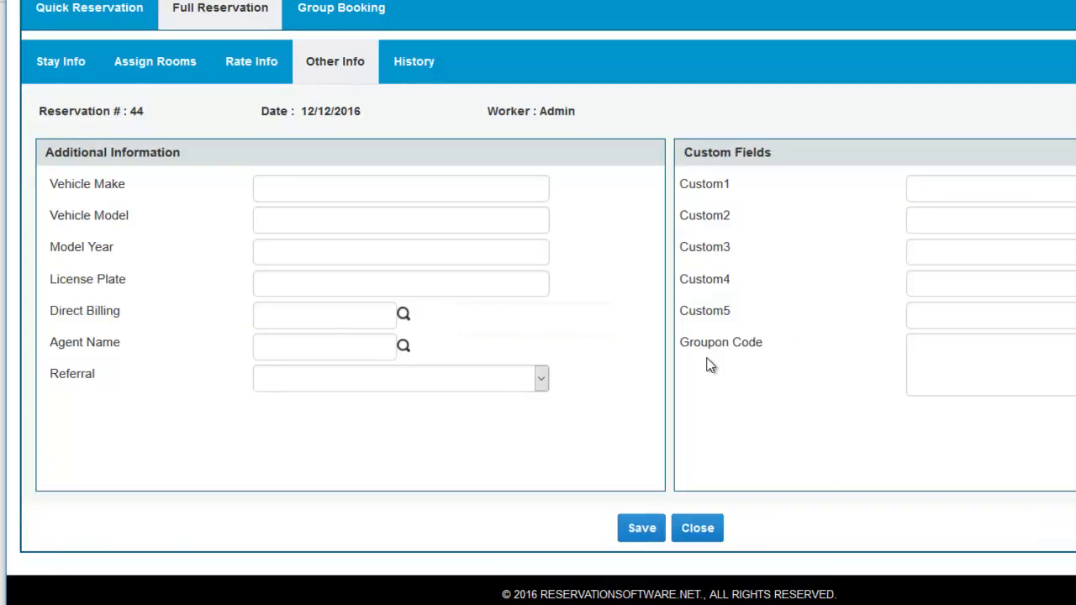
left_click(973, 364)
type("Res NOte")
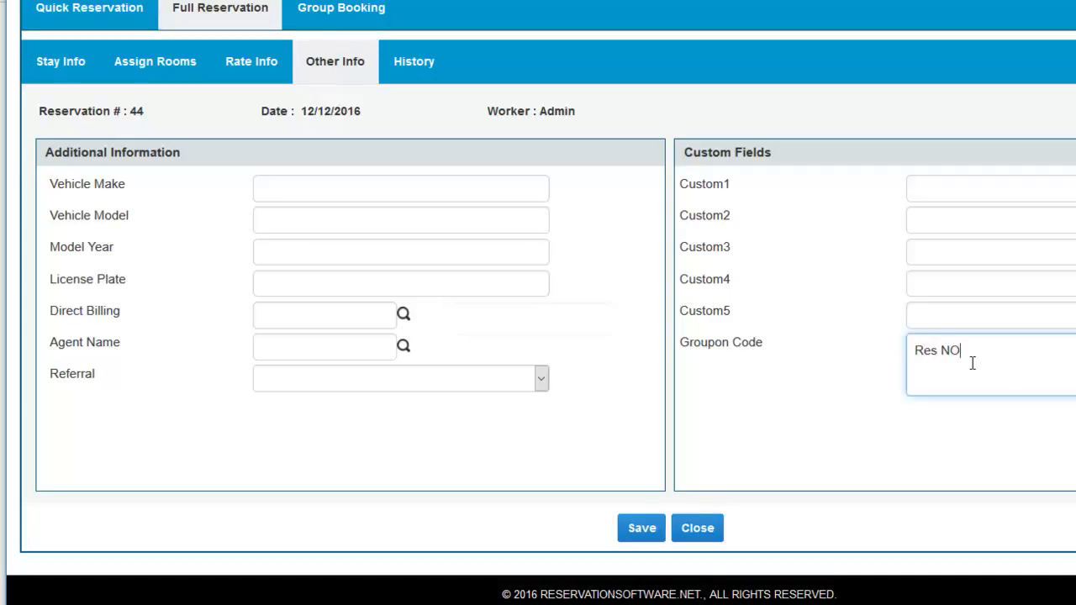
key("BackSpace")
key("BackSpace")
key("BackSpace")
type("ote//")
key("BackSpace")
key("BackSpace")
type("...")
left_click_drag(761, 344, 679, 346)
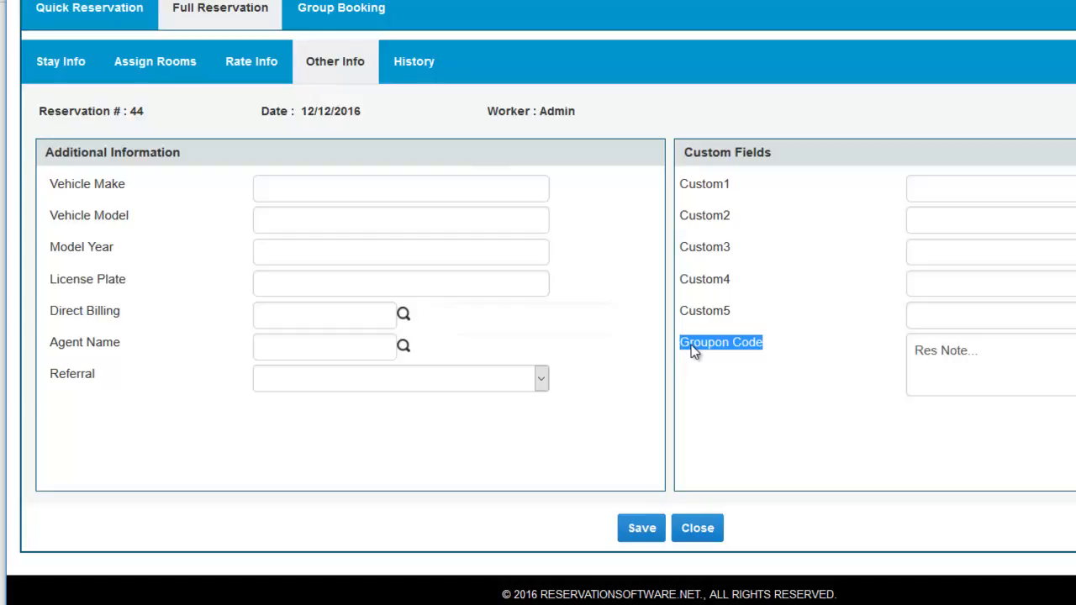
left_click(691, 350)
left_click_drag(988, 351, 920, 363)
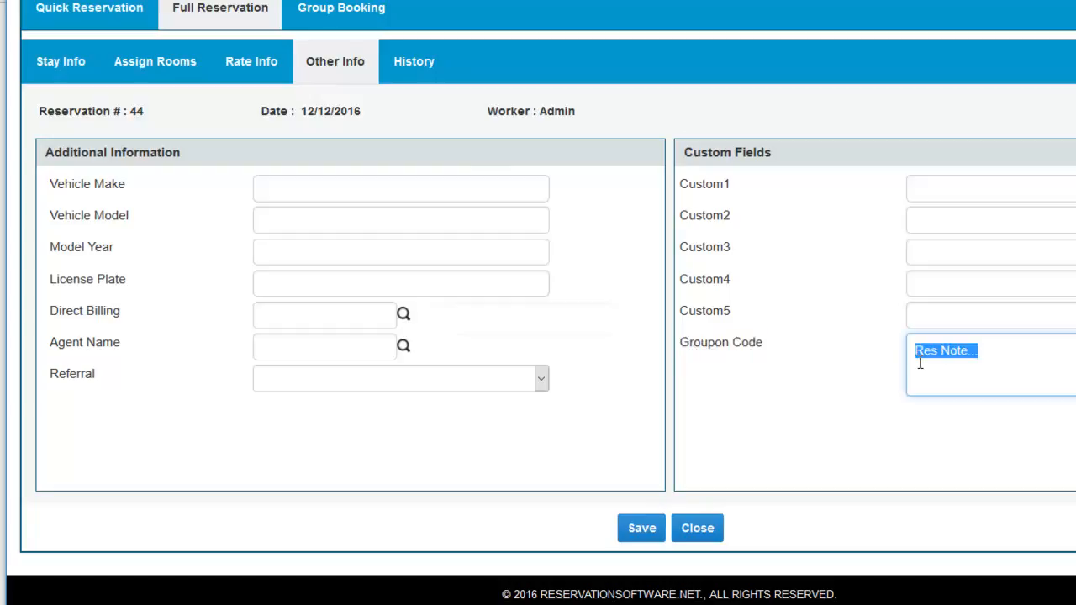
left_click(650, 539)
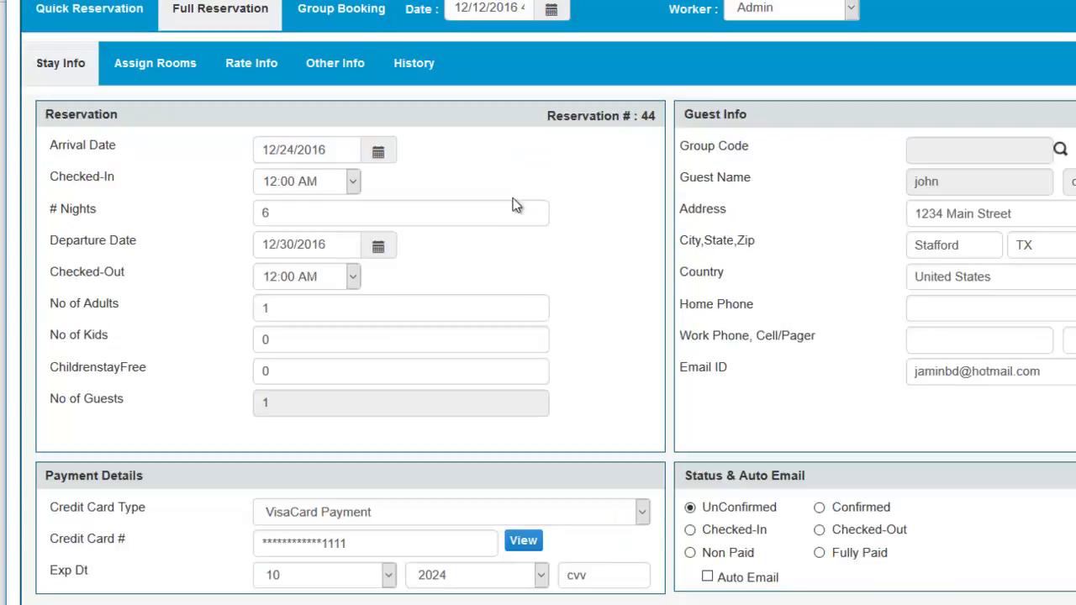
- Review the reservation history, check the added note in the sent confirmation letter, and close the reservation
left_click(427, 70)
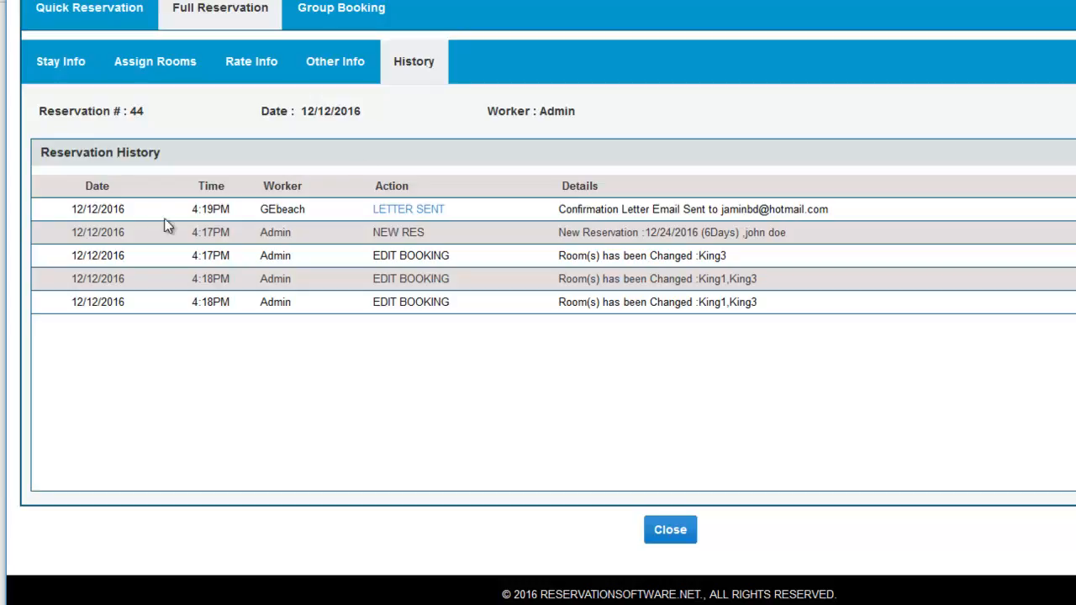
left_click_drag(264, 215, 307, 216)
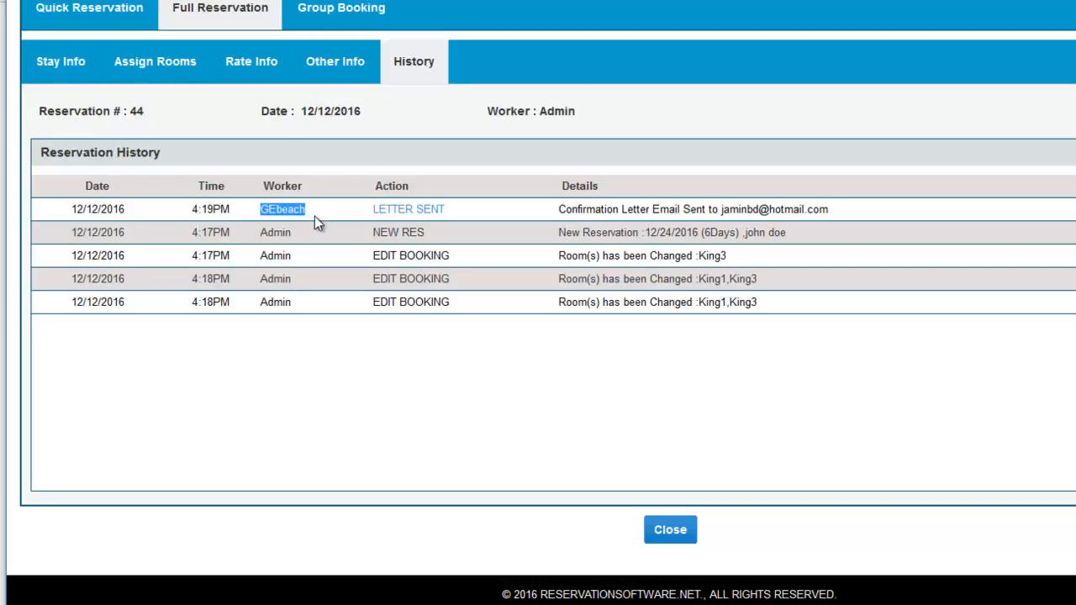
left_click_drag(721, 211, 829, 211)
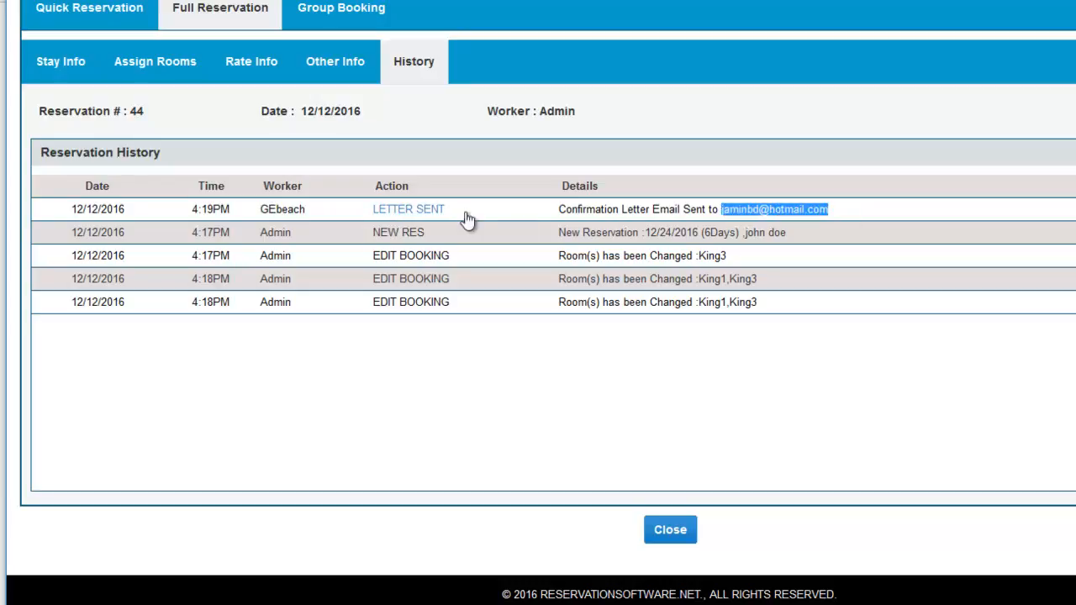
left_click(423, 211)
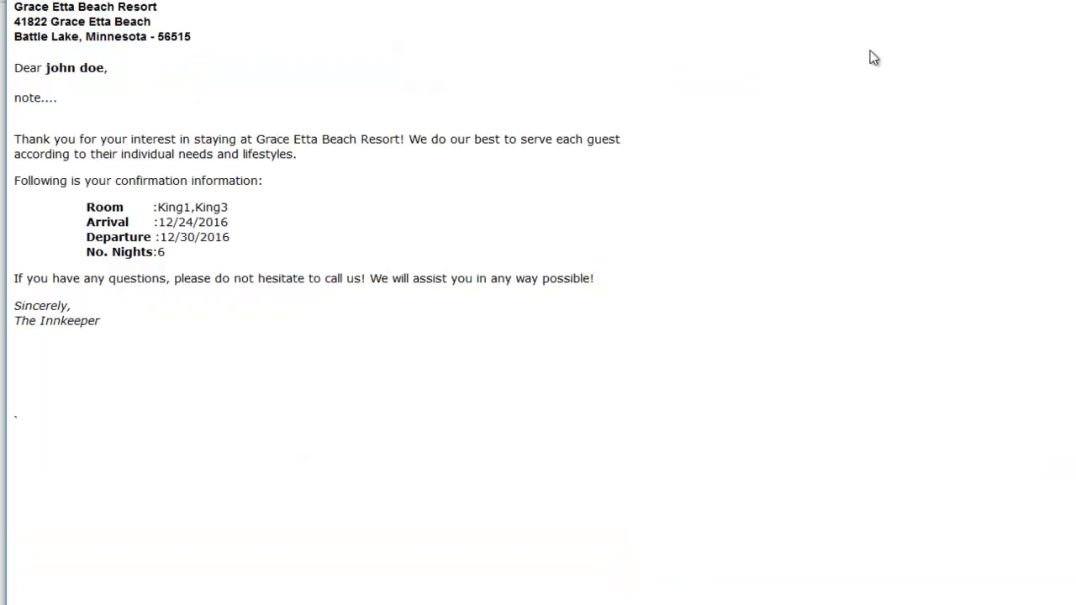
left_click_drag(70, 100, 14, 99)
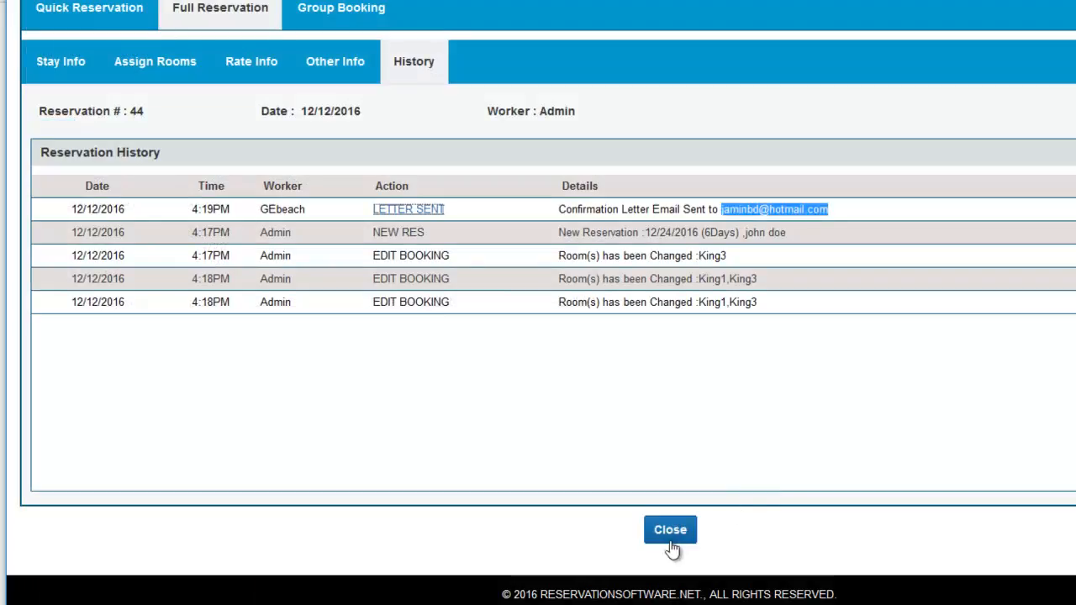
left_click(671, 529)
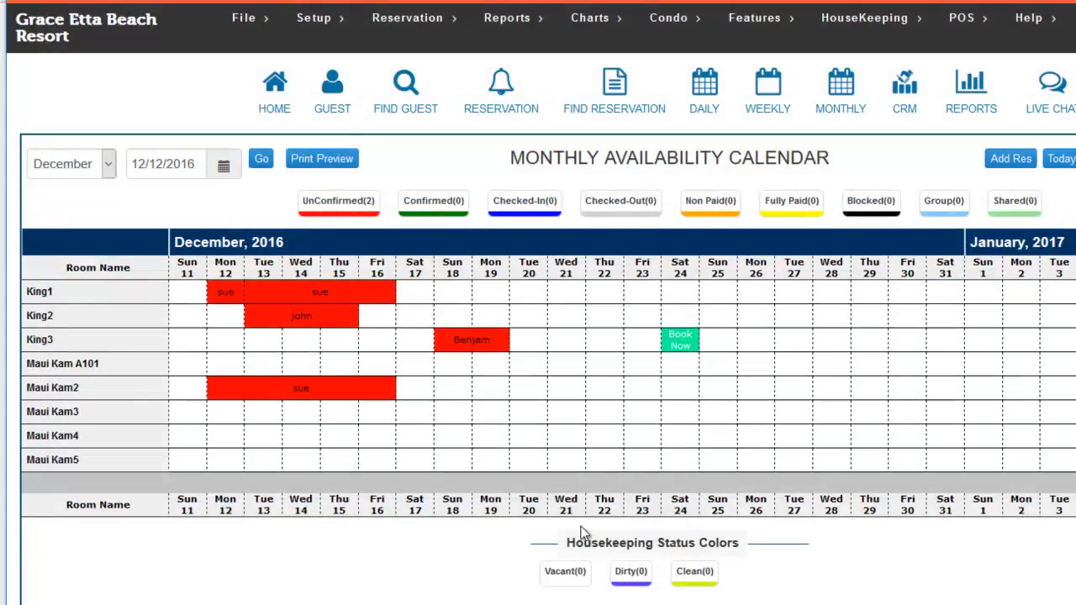